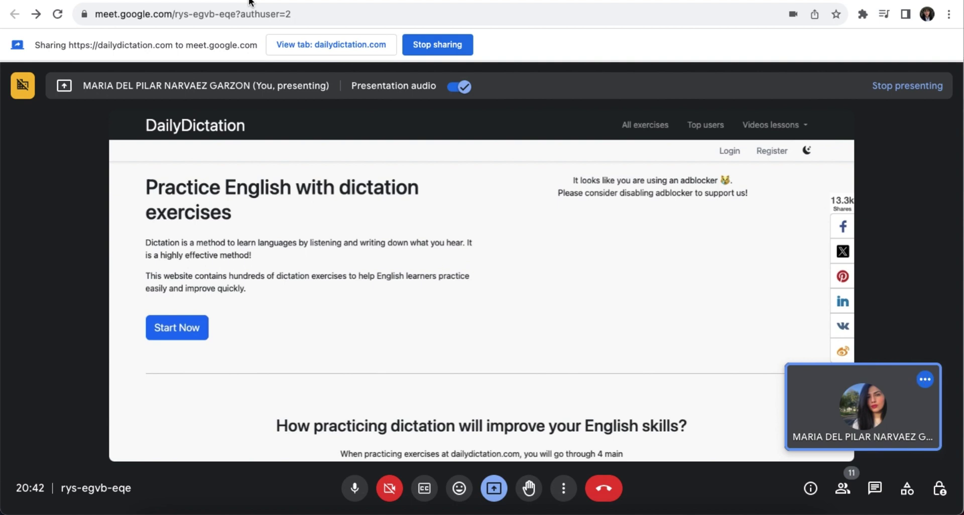
- Switch to the shared DailyDictation page and open the Daily Conversations topic from the list of all exercises
click(696, 6)
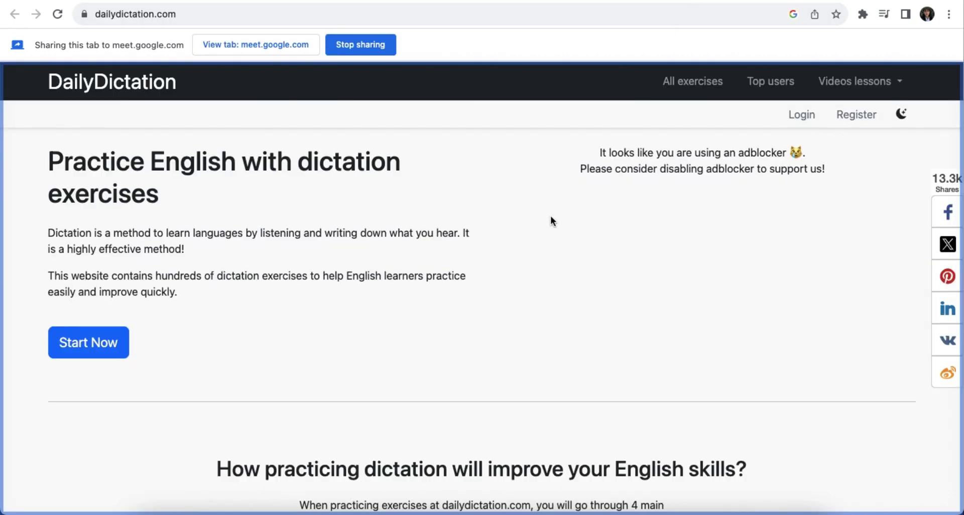
click(682, 88)
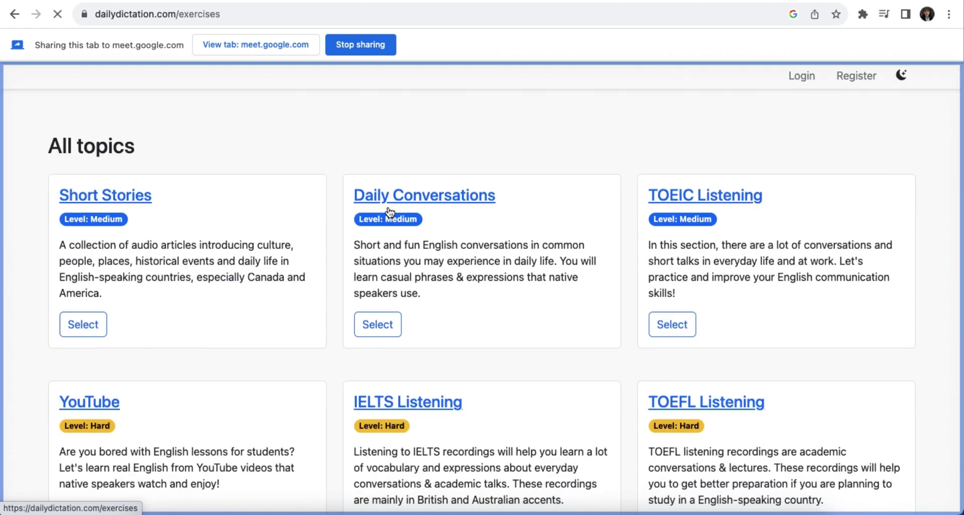
scroll(388, 209, down, 2)
scroll(388, 210, down, 1)
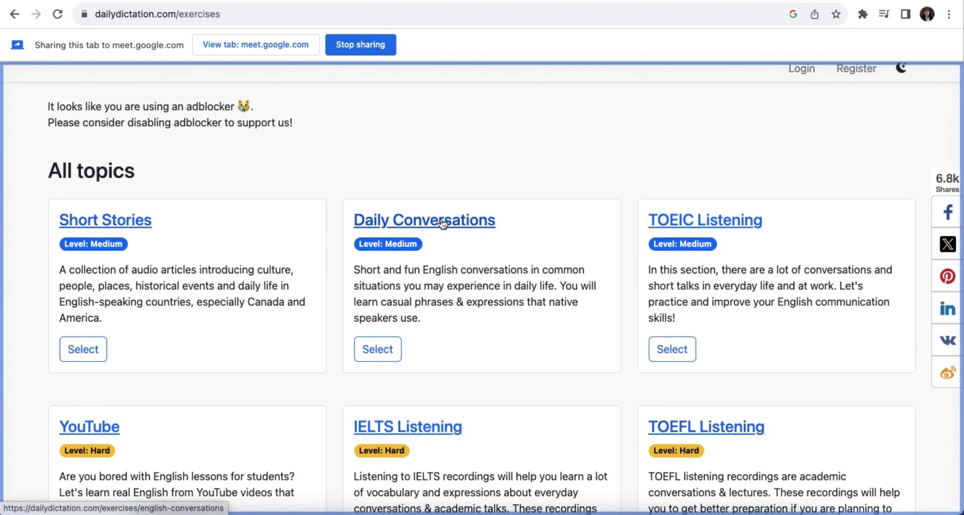
click(403, 222)
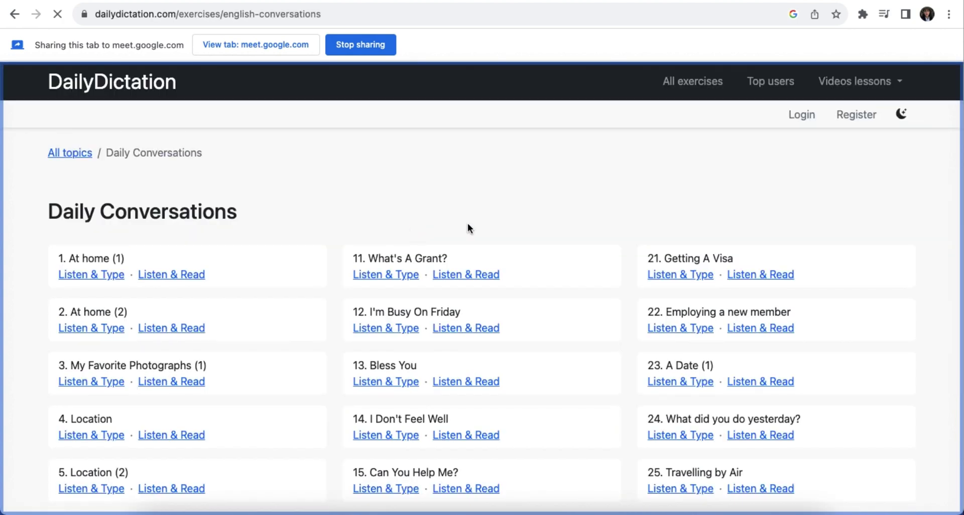
- Browse the Daily Conversations lessons and open the Listen & Type exercise of "4. Location"
scroll(471, 231, down, 2)
scroll(471, 232, up, 2)
scroll(560, 190, down, 5)
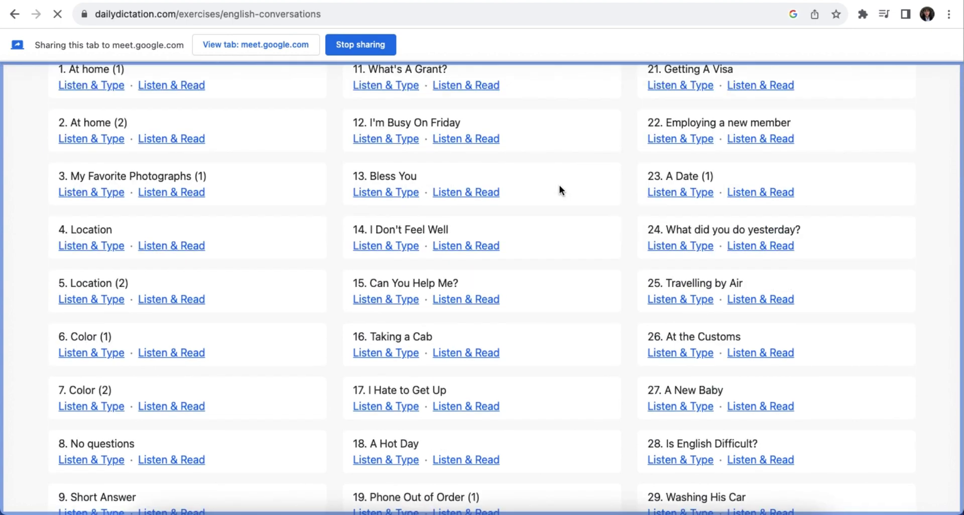
scroll(560, 196, up, 5)
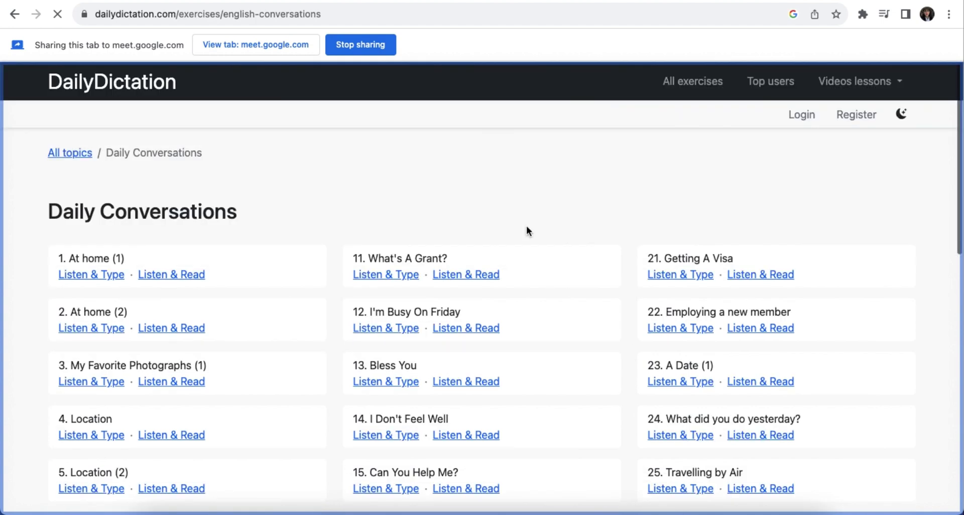
scroll(526, 230, down, 2)
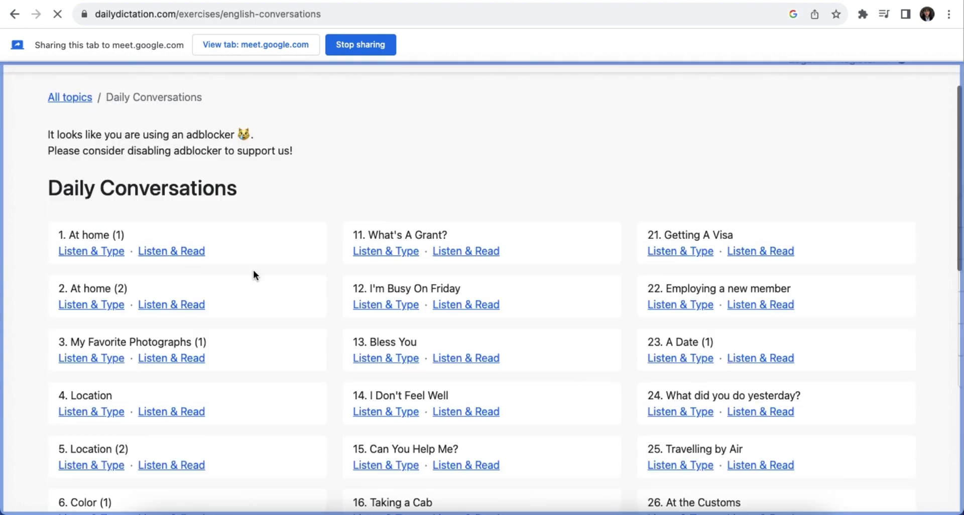
scroll(130, 300, down, 3)
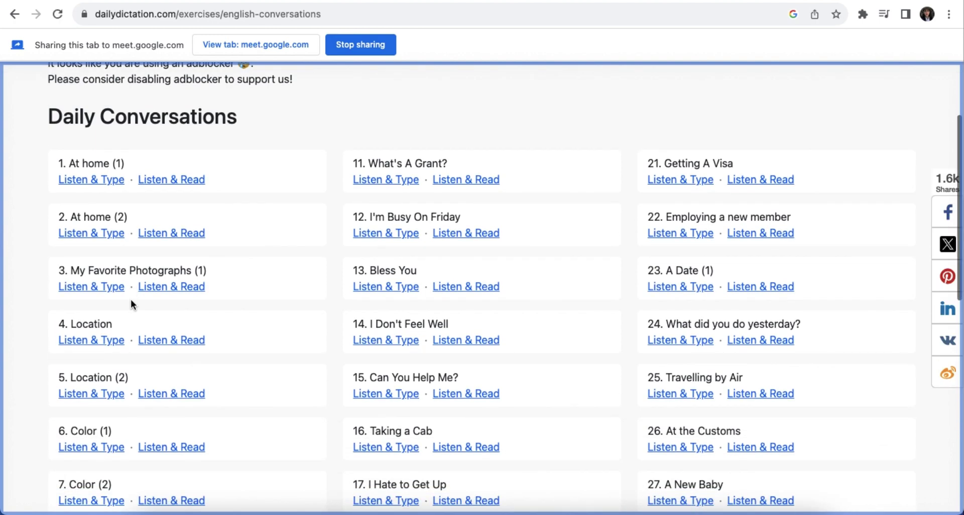
scroll(165, 277, down, 2)
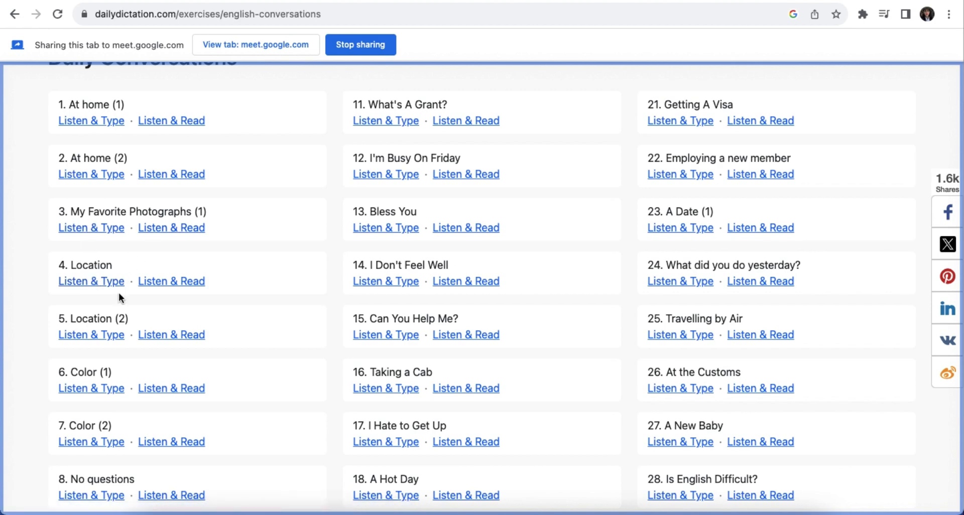
click(91, 284)
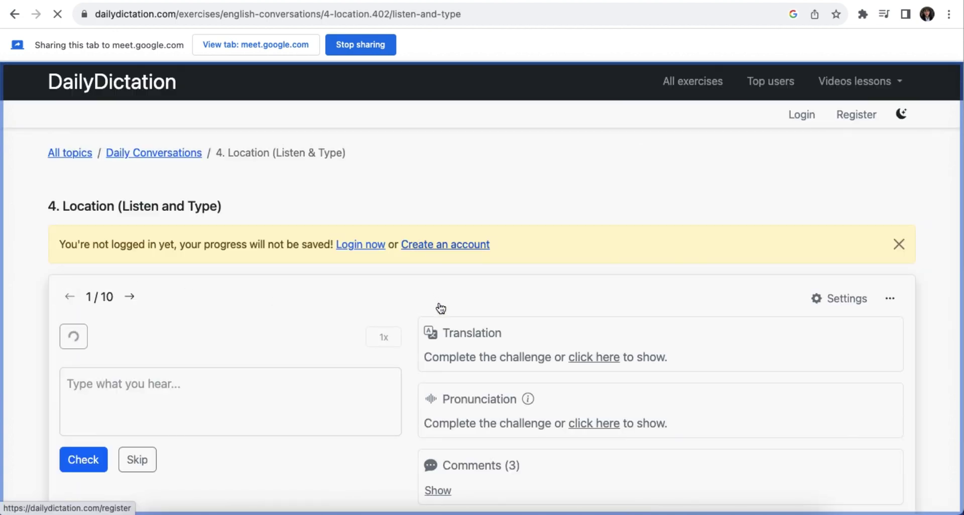
- Play the audio of the first sentence, answer "Where is the school" and check the answer
scroll(440, 308, down, 2)
scroll(440, 305, down, 4)
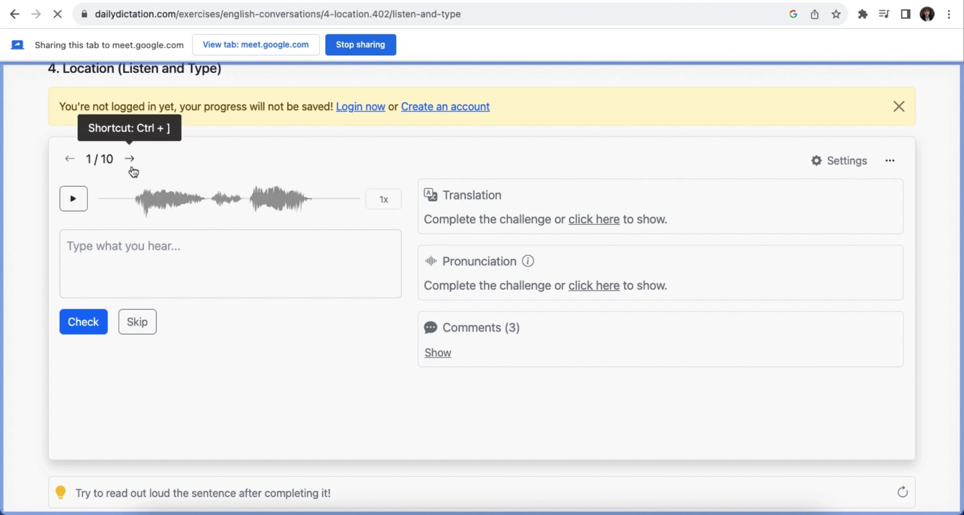
click(96, 249)
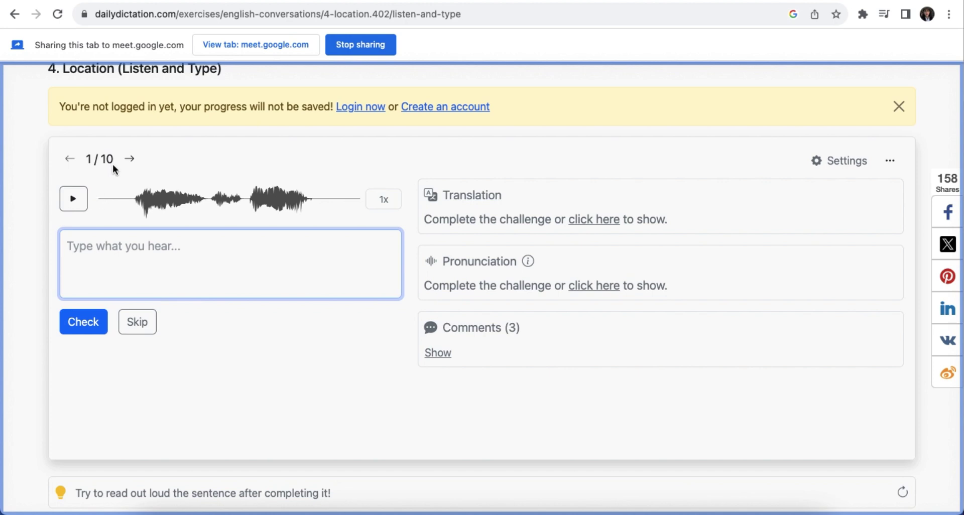
click(73, 200)
text(Where )
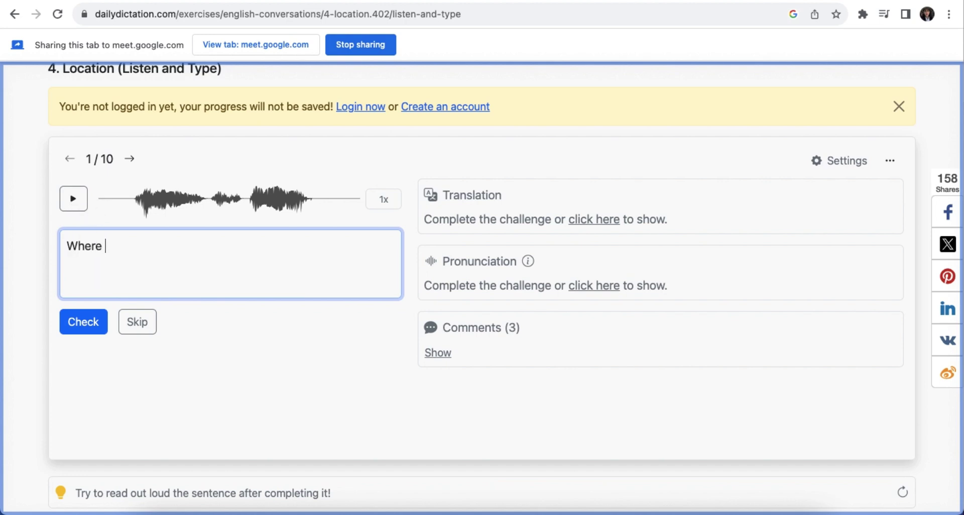
text(is the school)
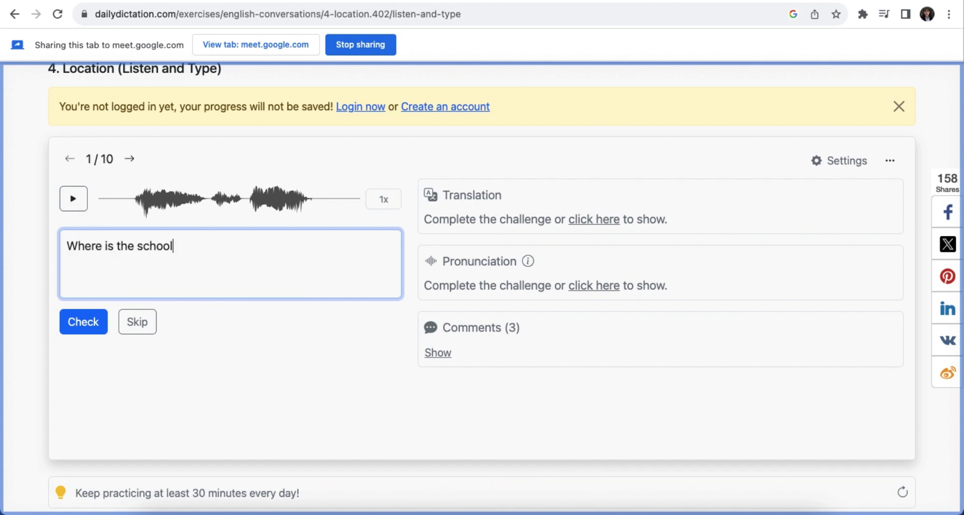
click(82, 324)
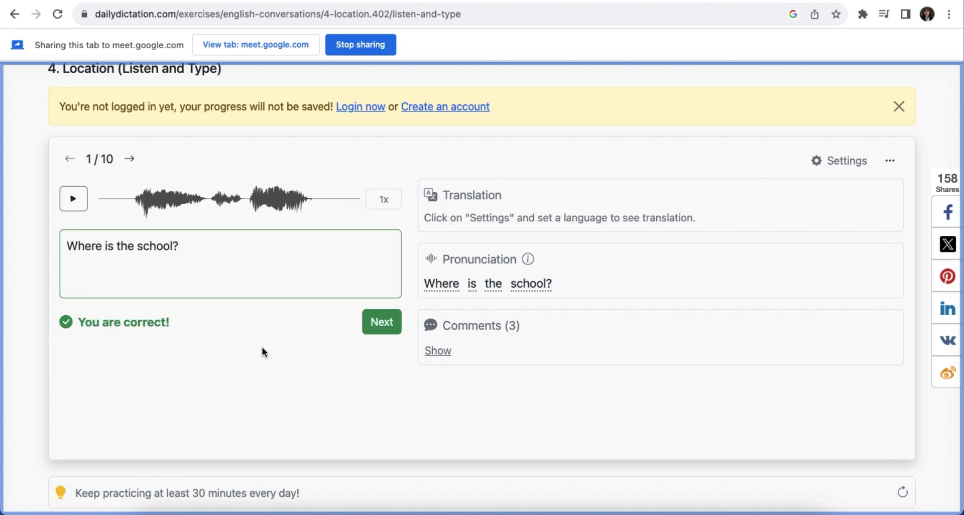
- Advance to the second sentence of the exercise and play its audio twice
double_click(97, 243)
key(super+Right)
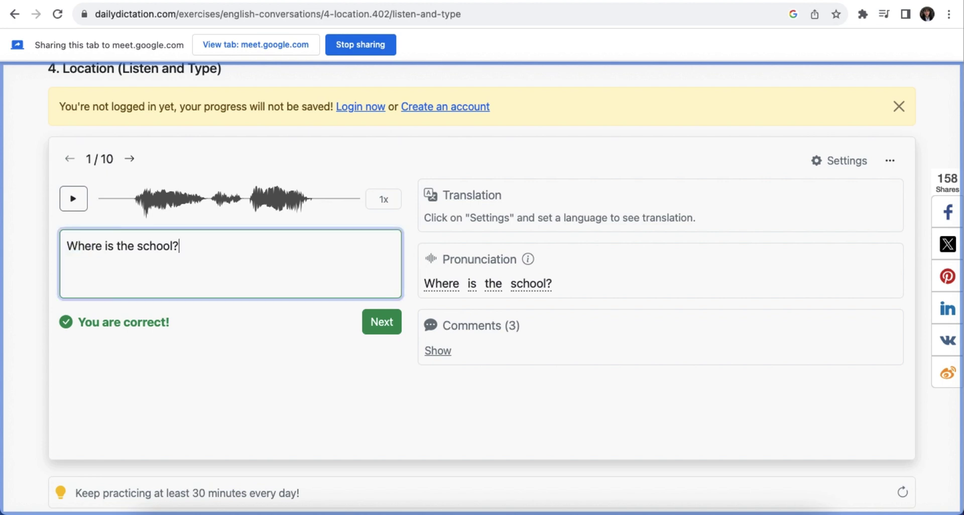
click(381, 322)
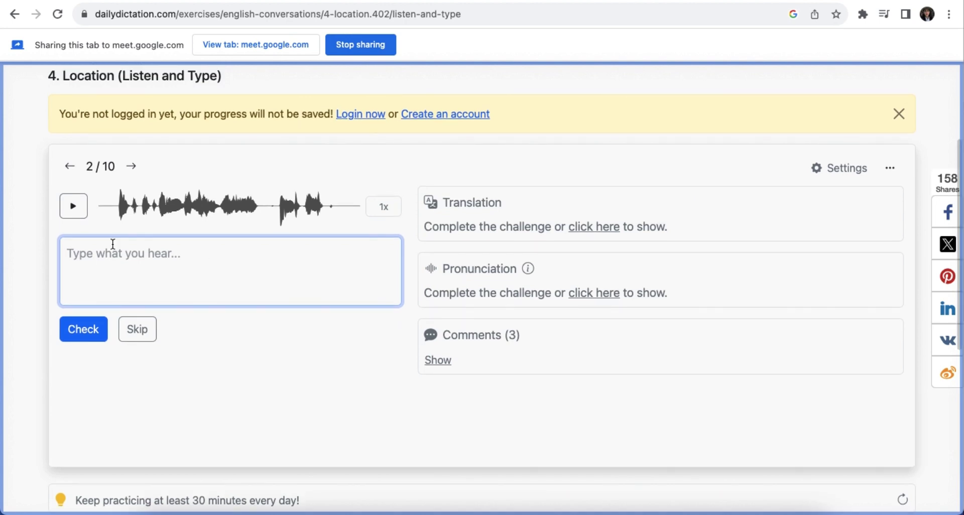
click(73, 215)
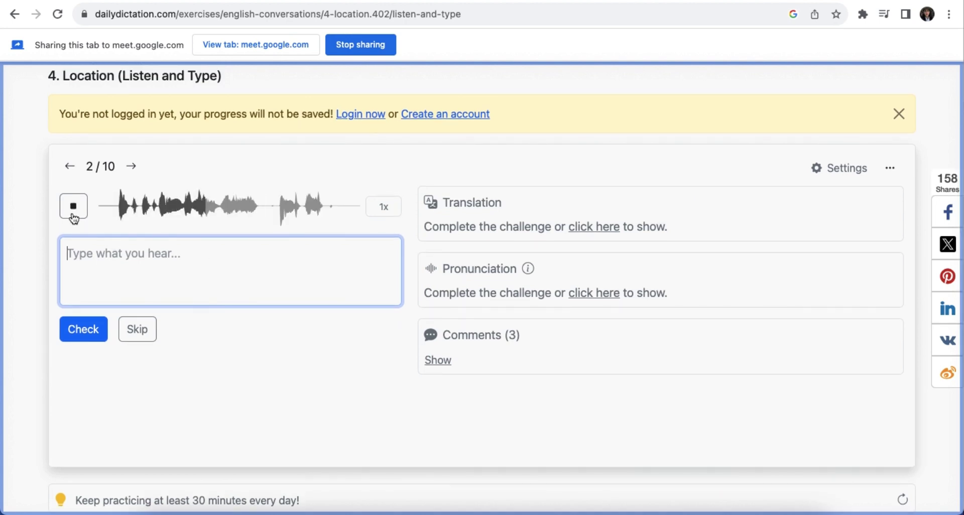
key(XF86AudioRaiseVolume)
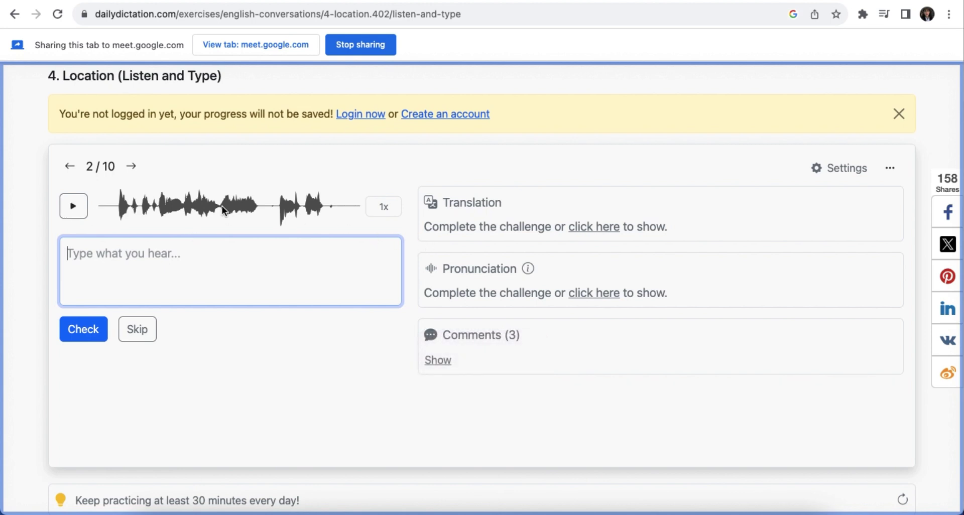
click(73, 206)
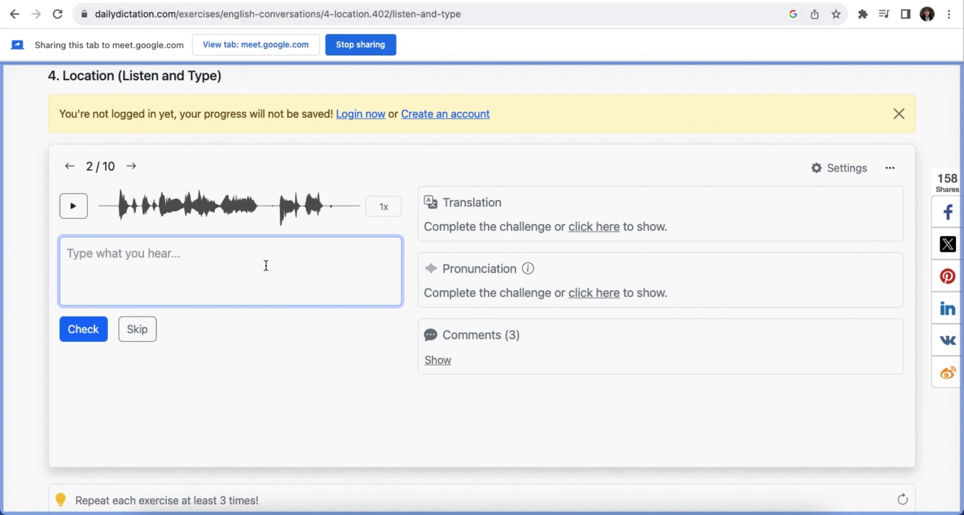
- Answer the second sentence with "It's between the library and the bank" and check it
text(It')
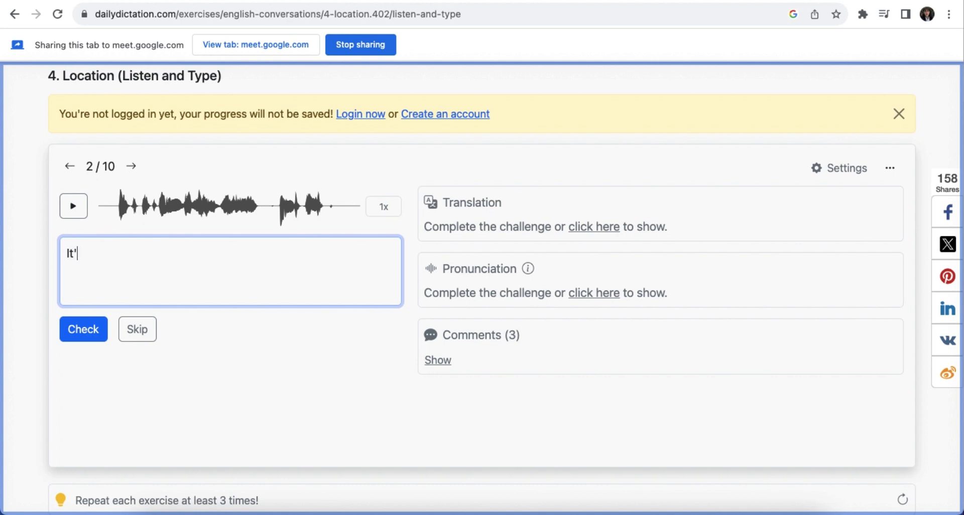
text(s between the library )
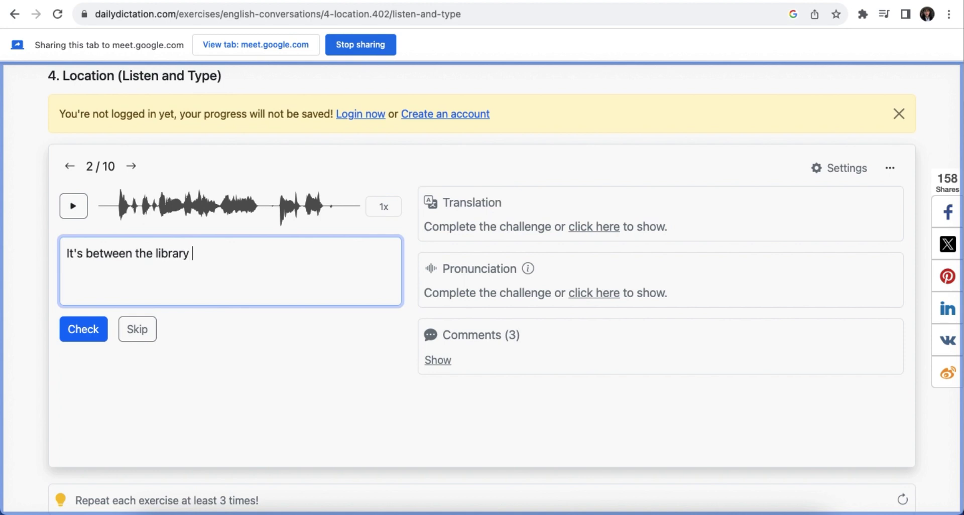
text(and the bank)
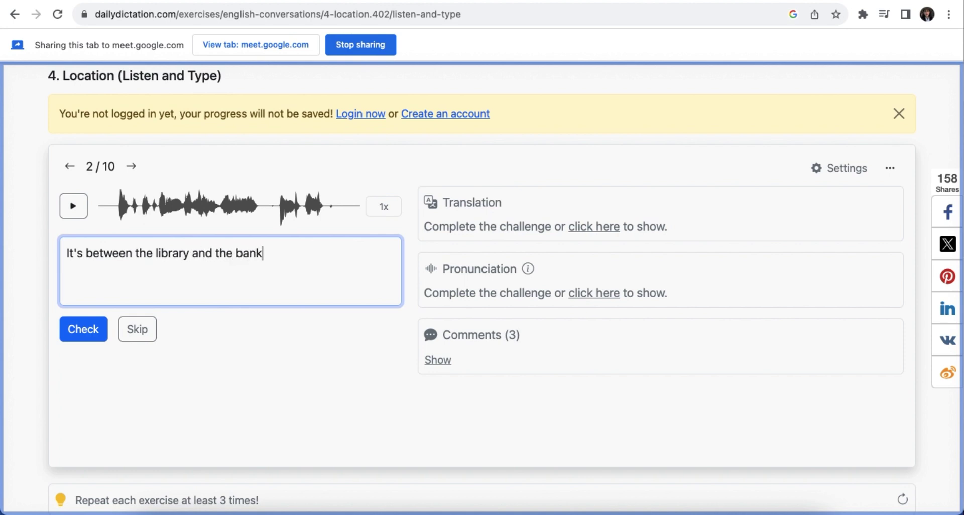
click(83, 332)
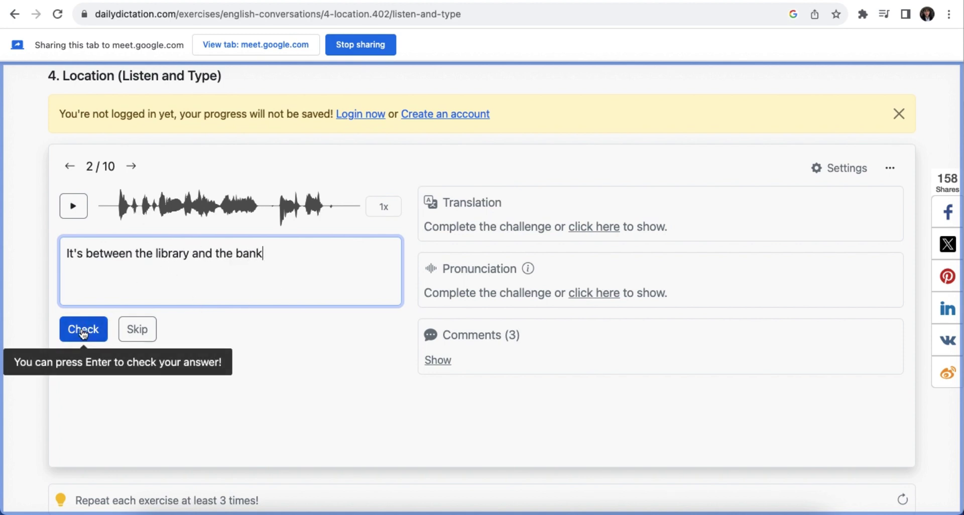
- Highlight the word "park" in the correct answer to point out the correction
scroll(155, 441, up, 3)
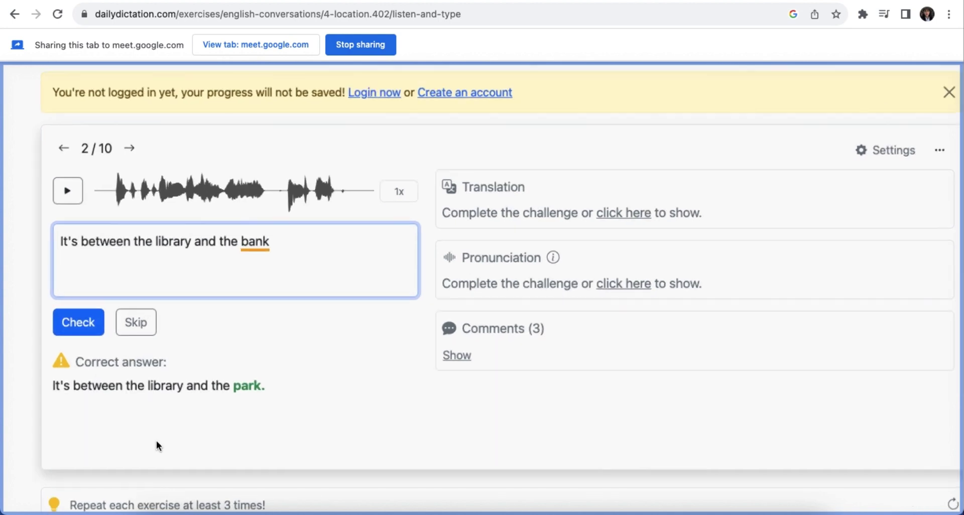
scroll(219, 409, left, 2)
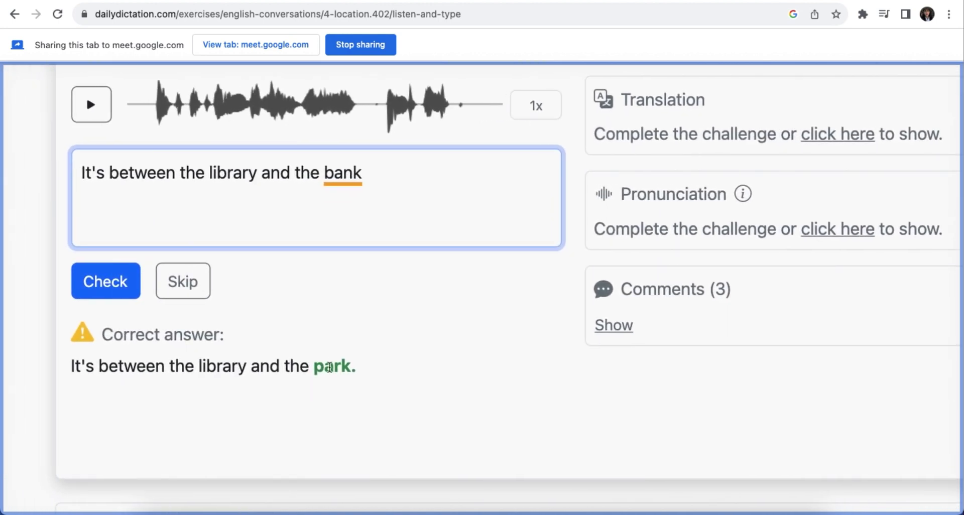
double_click(324, 368)
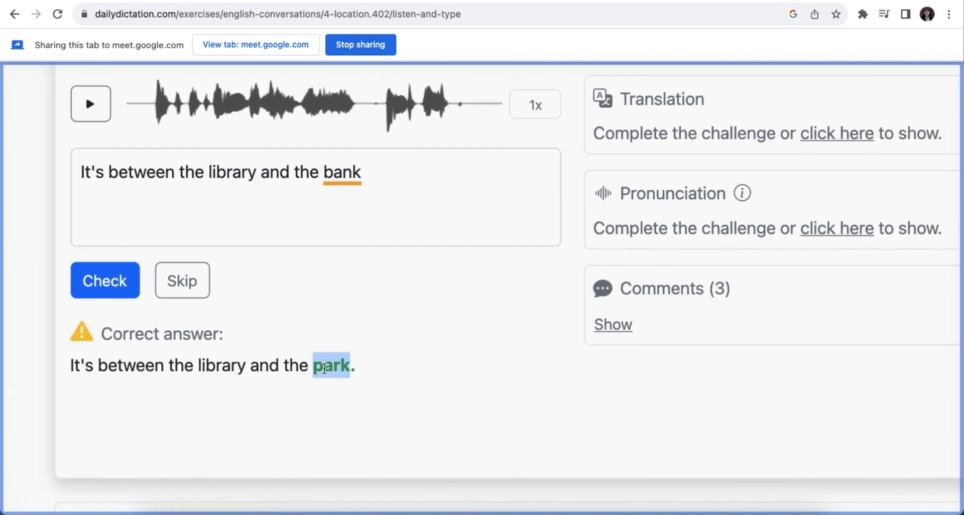
click(294, 360)
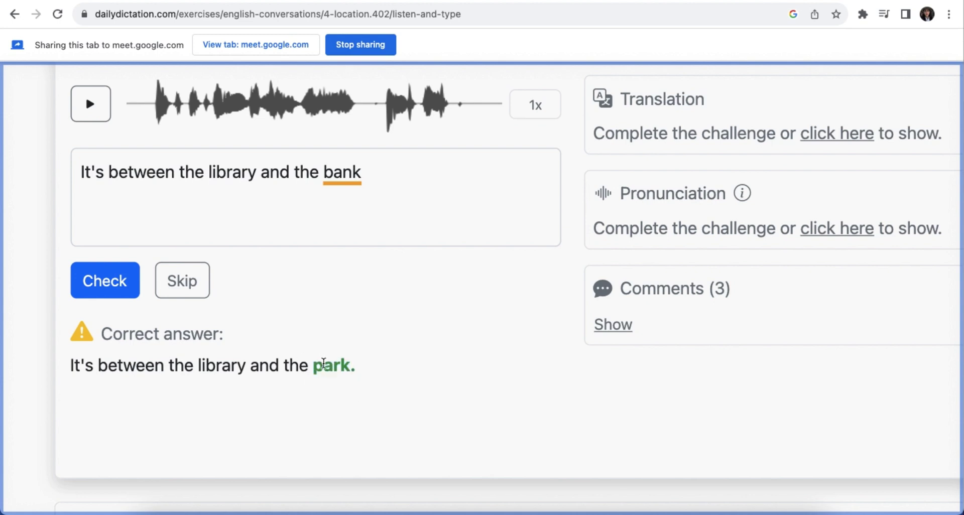
double_click(324, 363)
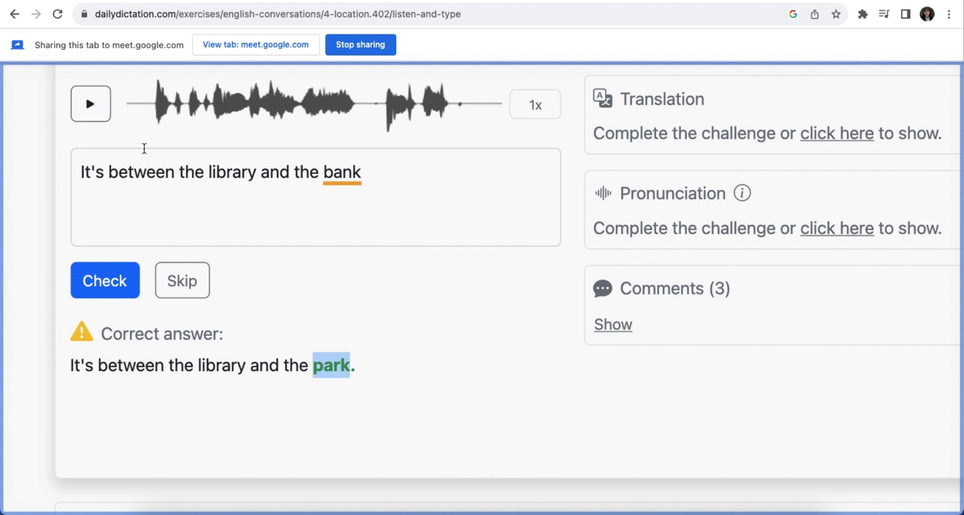
- Set the audio speed to 0.75x and play the second sentence again twice
click(536, 106)
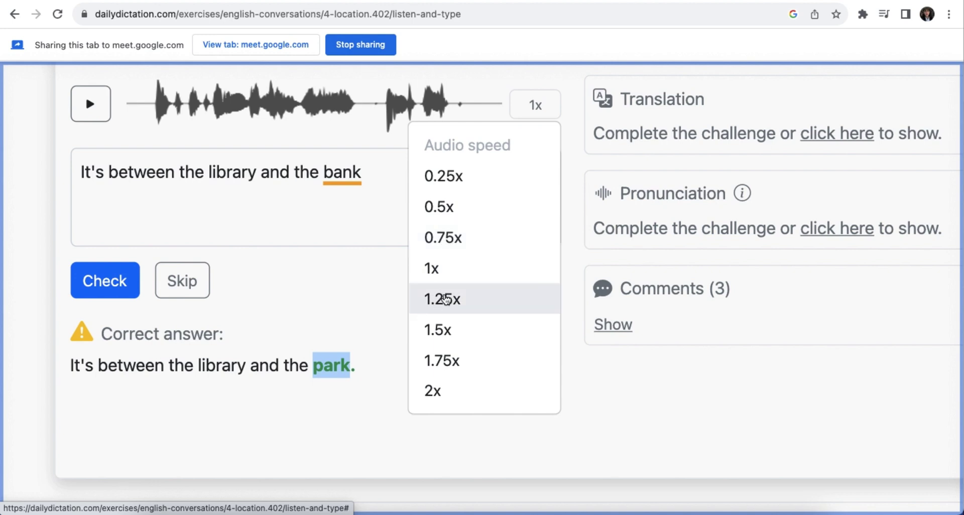
click(440, 238)
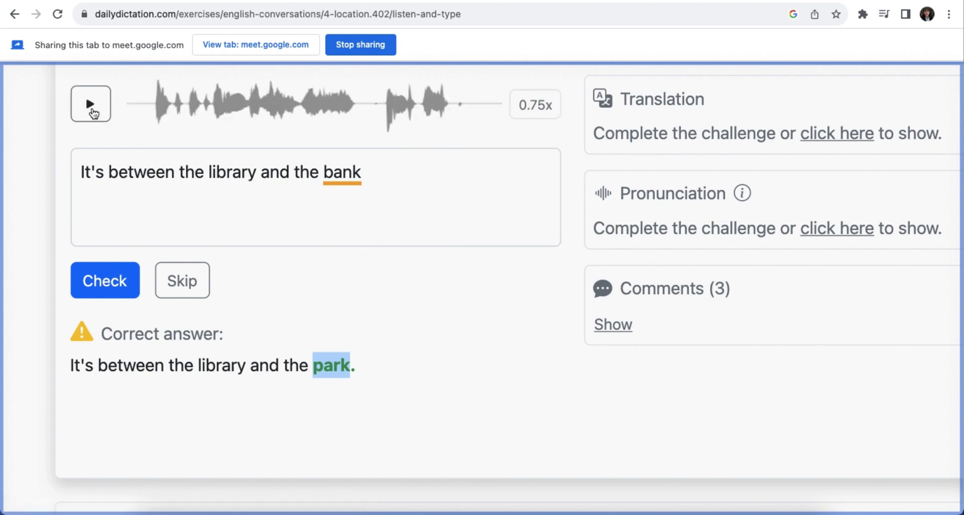
click(91, 104)
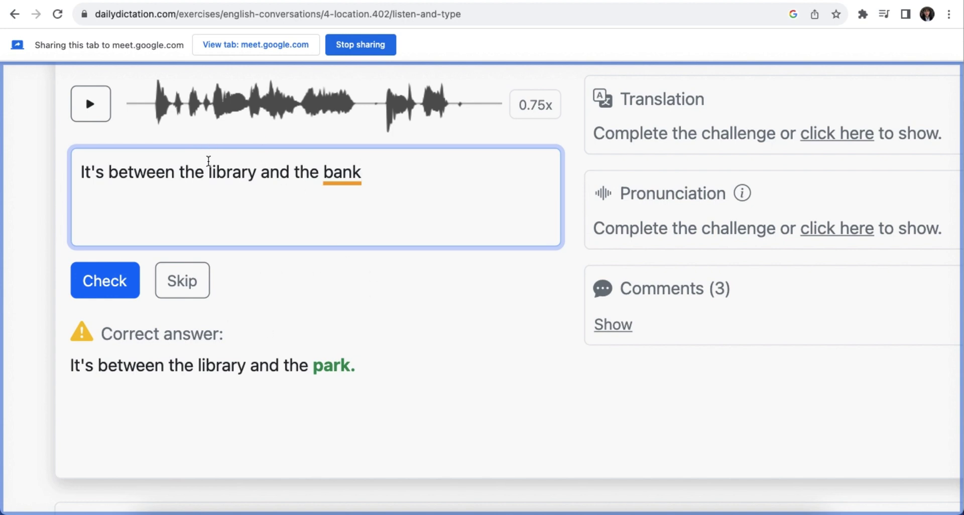
scroll(208, 160, up, 2)
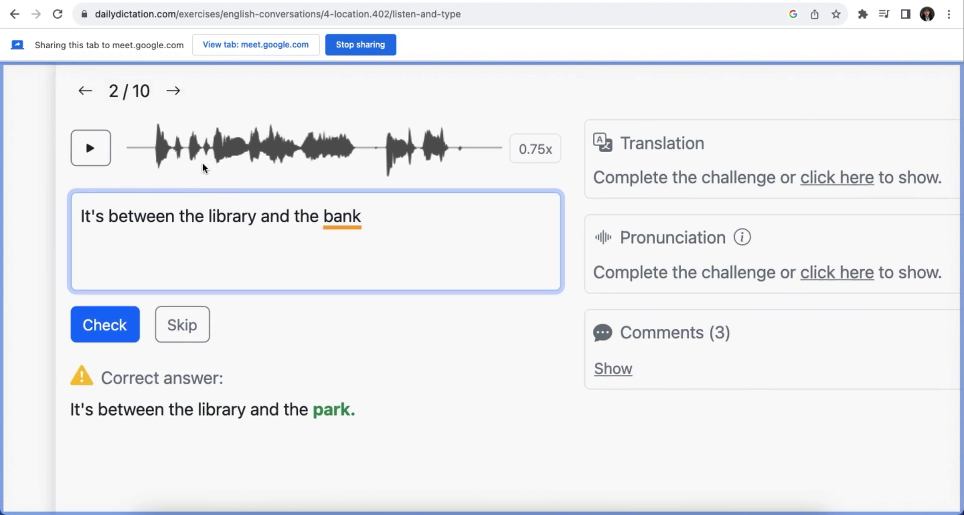
click(96, 152)
- Highlight the letters "ee" of "between" in the correct answer
drag(137, 413, 156, 415)
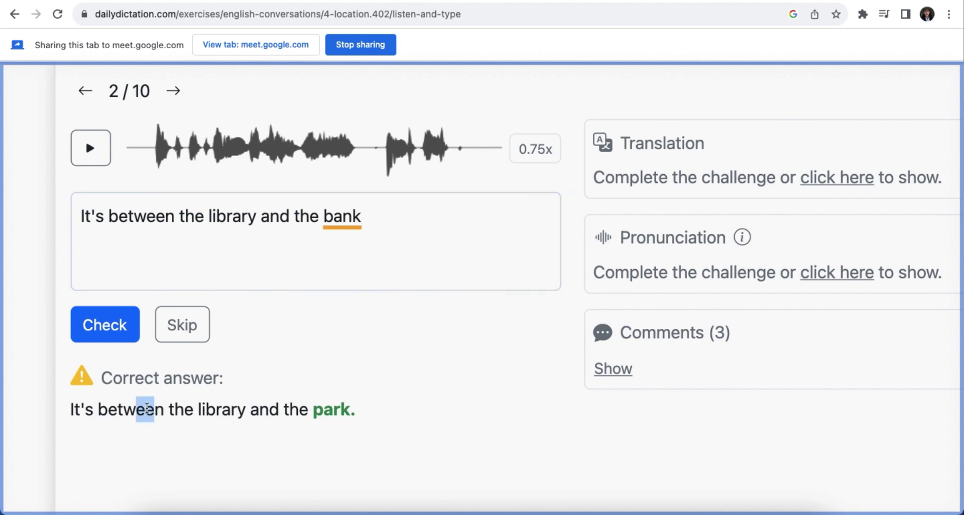
scroll(145, 414, up, 3)
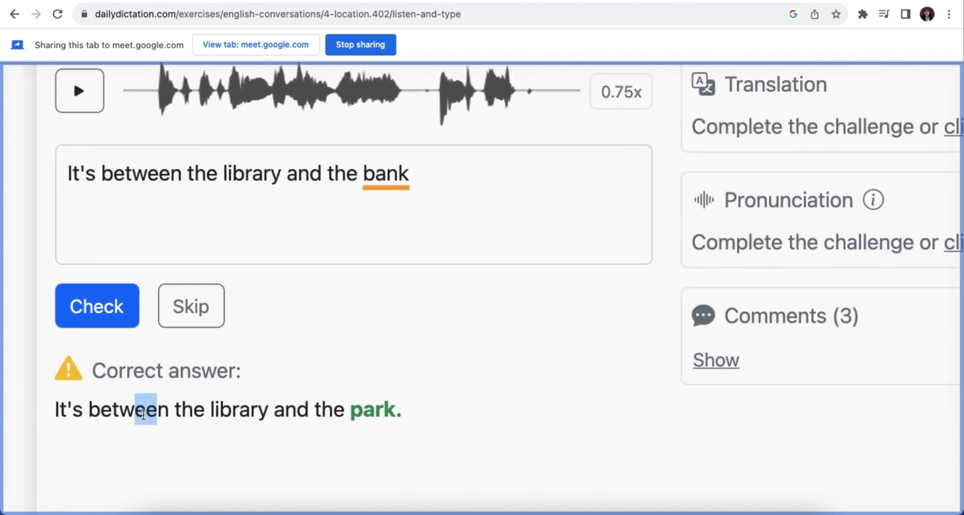
- Highlight the letter "i" of "library" in the correct answer
scroll(224, 411, left, 2)
scroll(224, 411, left, 1)
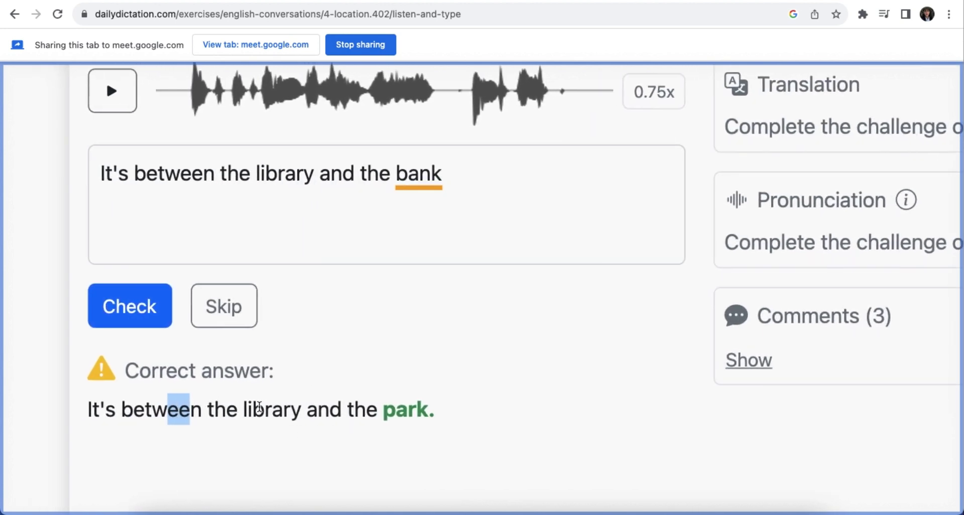
drag(248, 410, 254, 409)
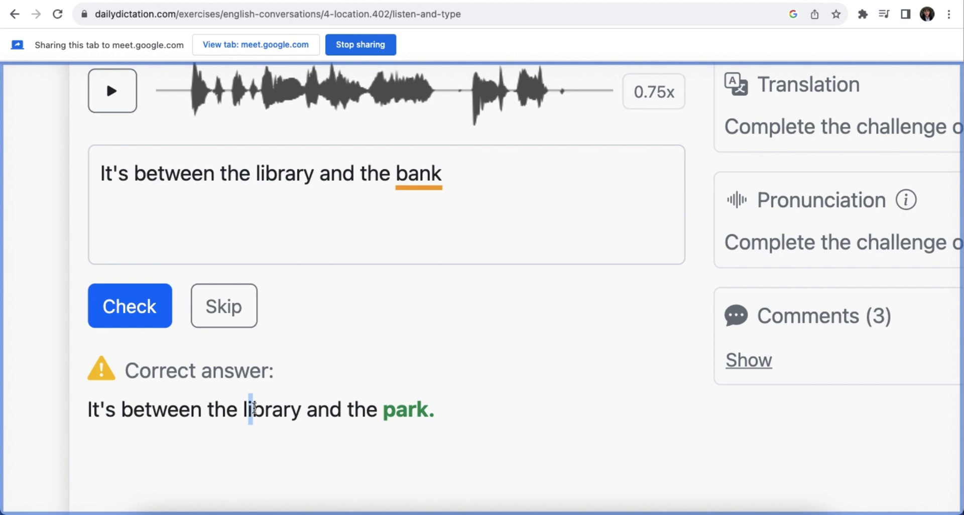
- Move on to the third sentence, set the audio speed to 1x and play it
scroll(251, 409, down, 3)
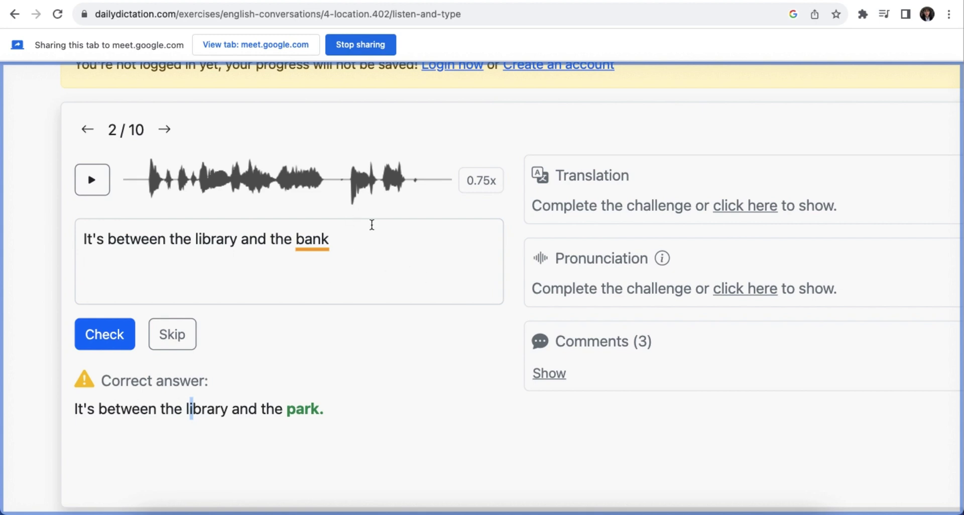
click(166, 132)
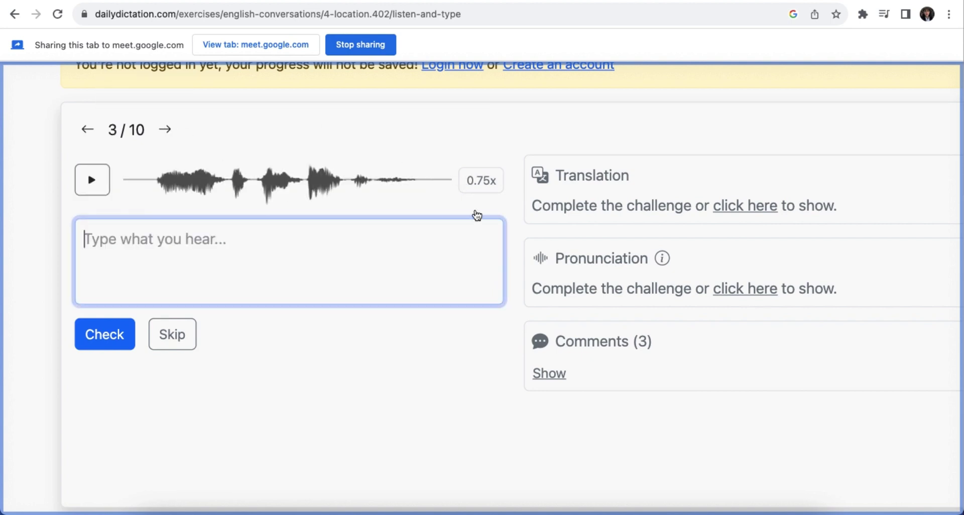
click(481, 190)
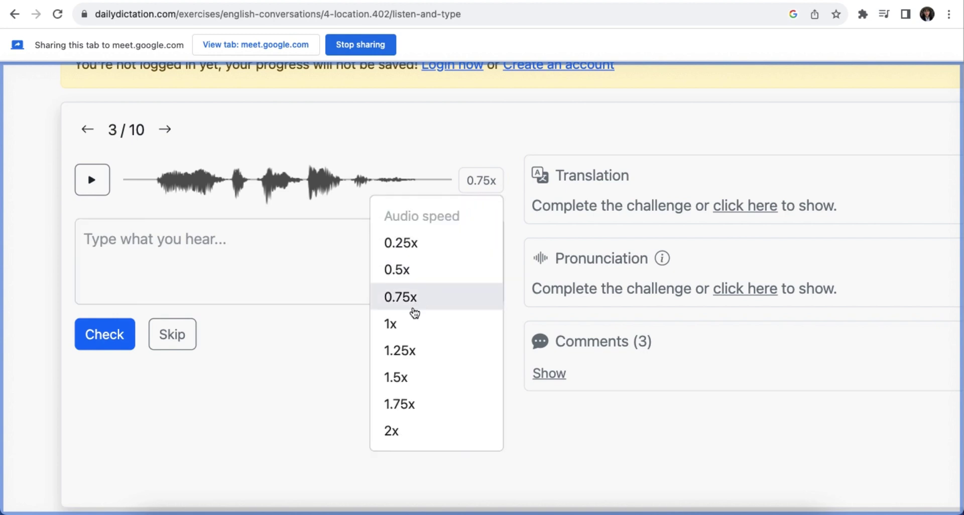
click(407, 327)
click(91, 181)
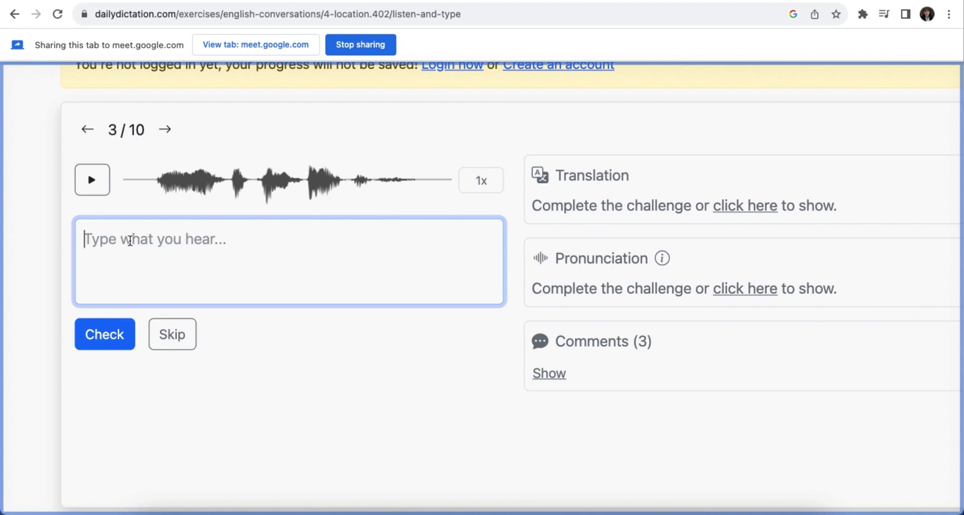
- Answer the third sentence with "Where is the post office" and check it
text(Where is the )
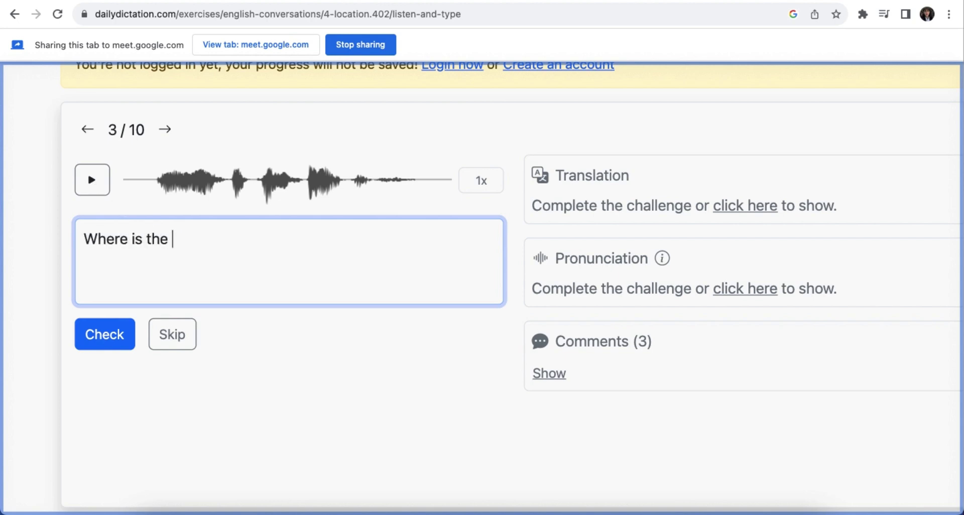
text(post office)
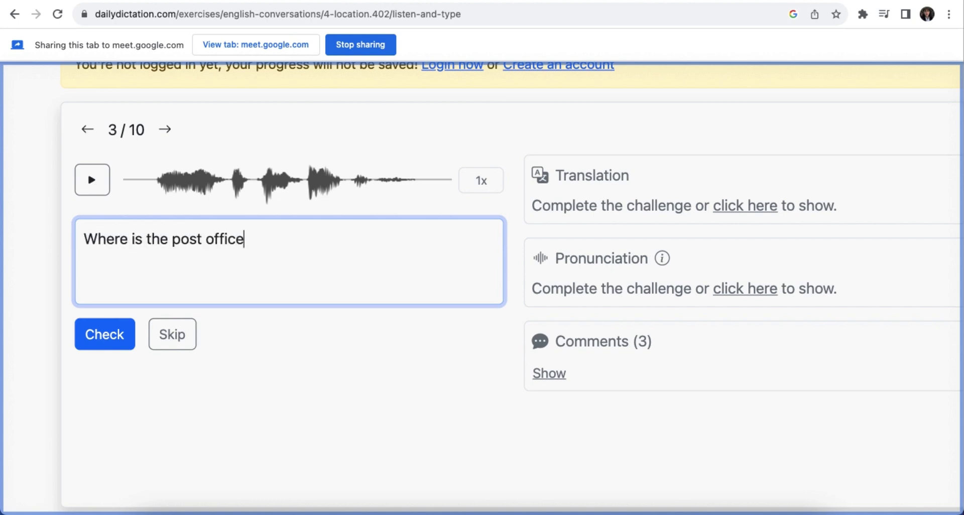
click(103, 342)
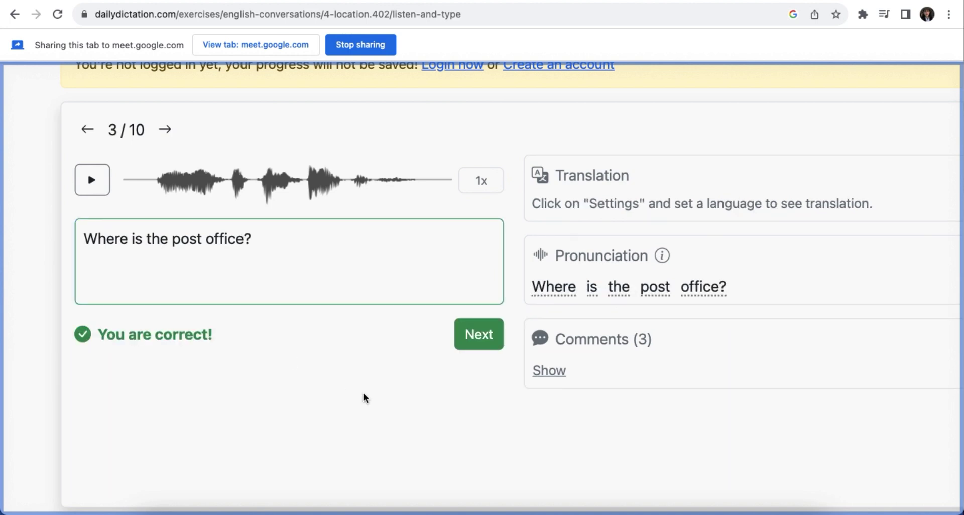
- Open the pronunciation details for "Where" and play its US and UK audio
scroll(384, 432, down, 2)
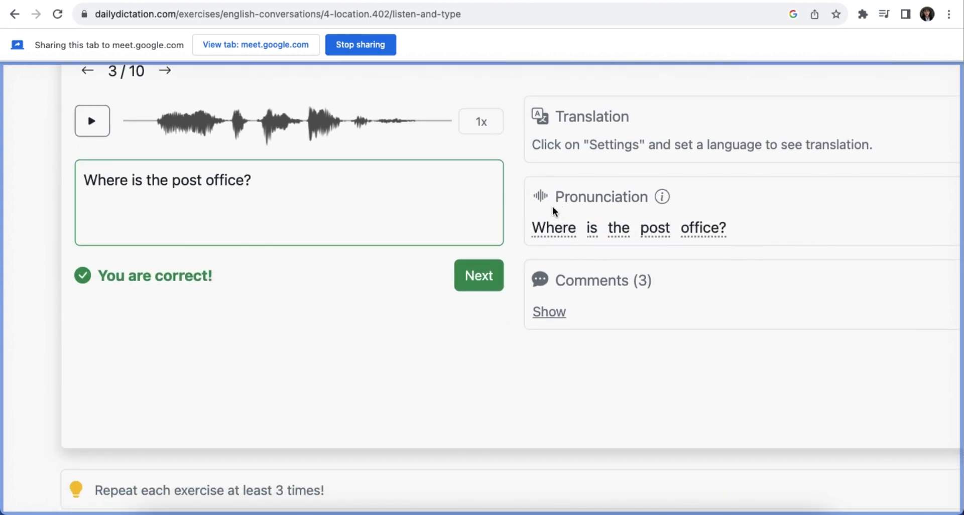
click(555, 228)
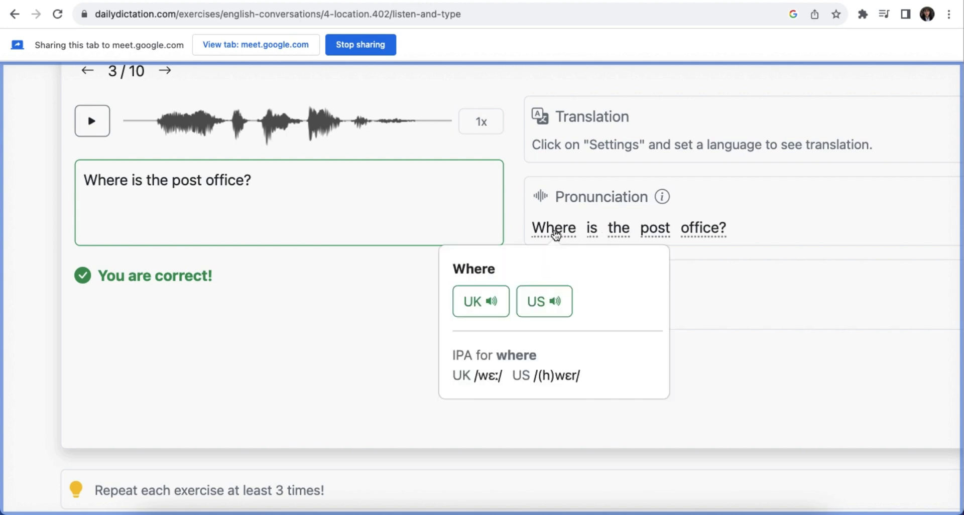
click(544, 303)
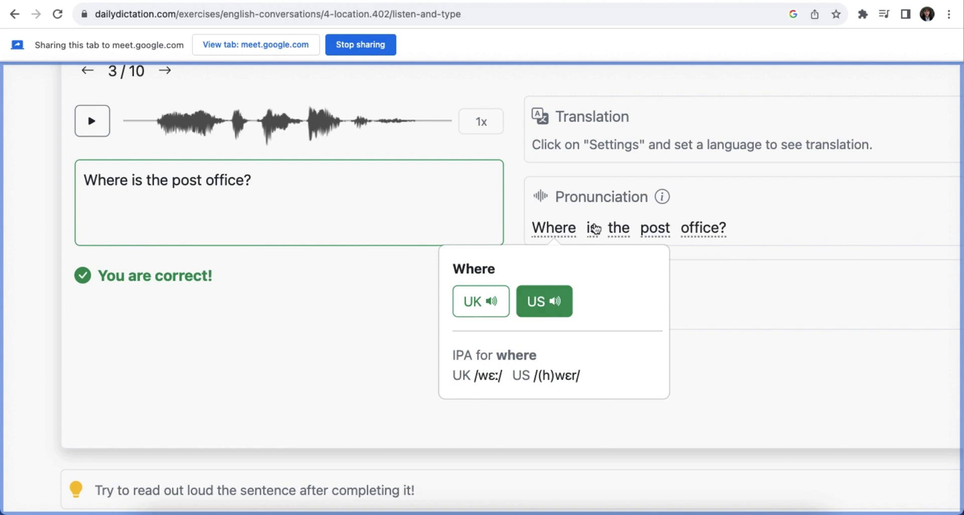
click(541, 308)
click(481, 308)
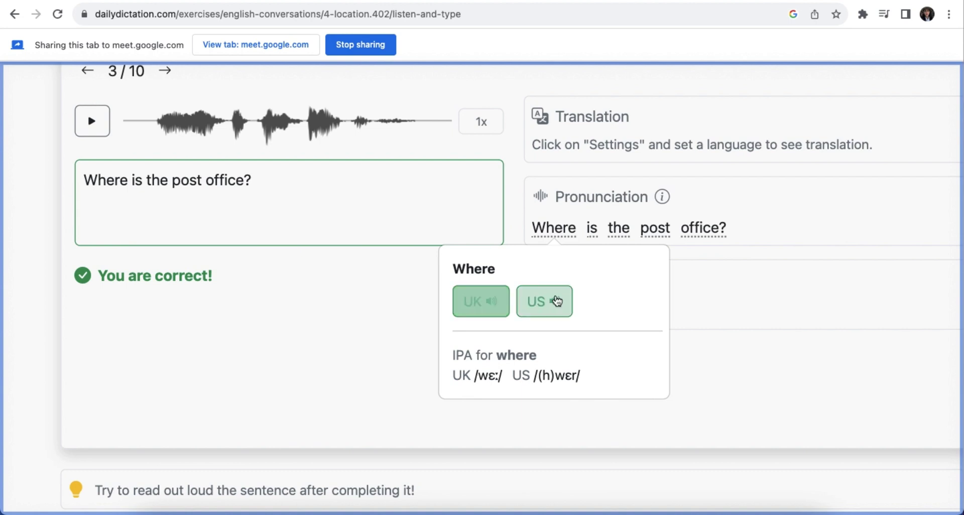
mouse_move(592, 229)
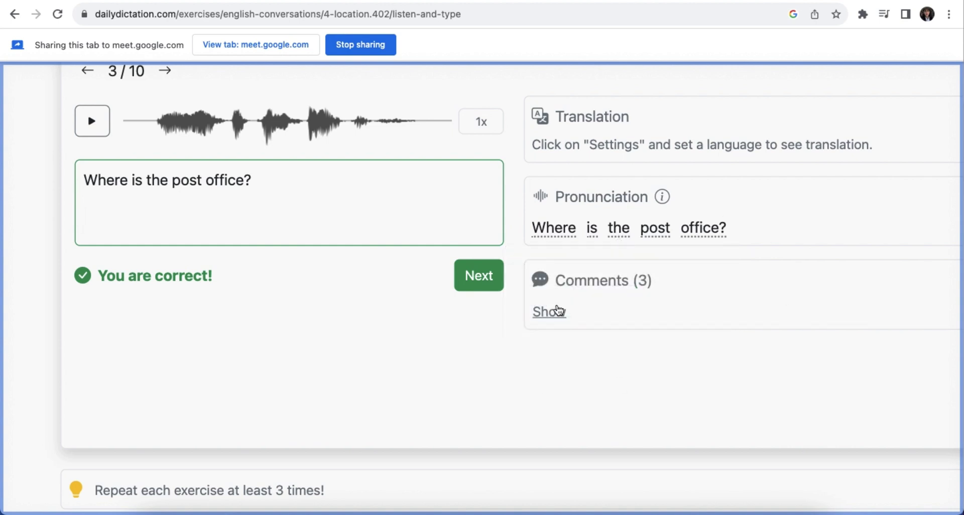
- Examine the related links below the exercise, including the Listen & Read version of 4. Location, and return to the exercise
scroll(558, 310, down, 5)
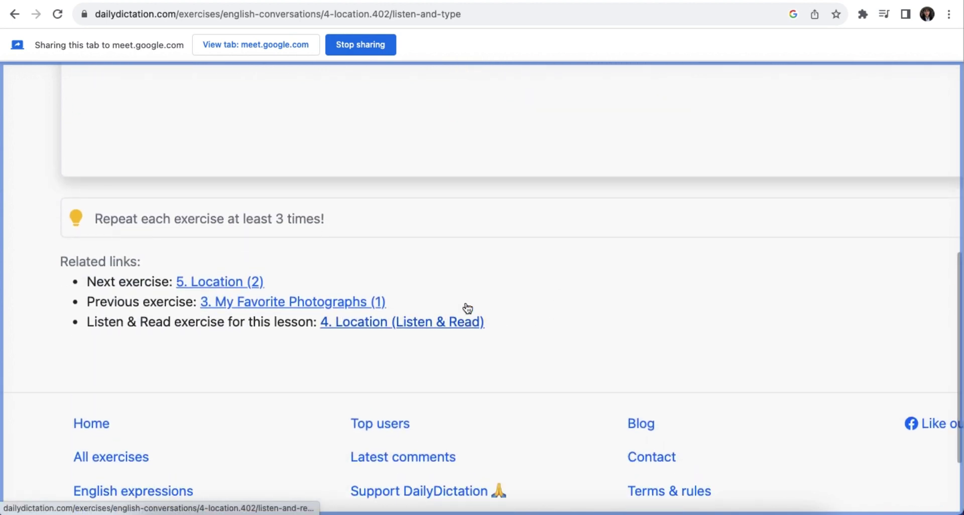
scroll(467, 308, up, 1)
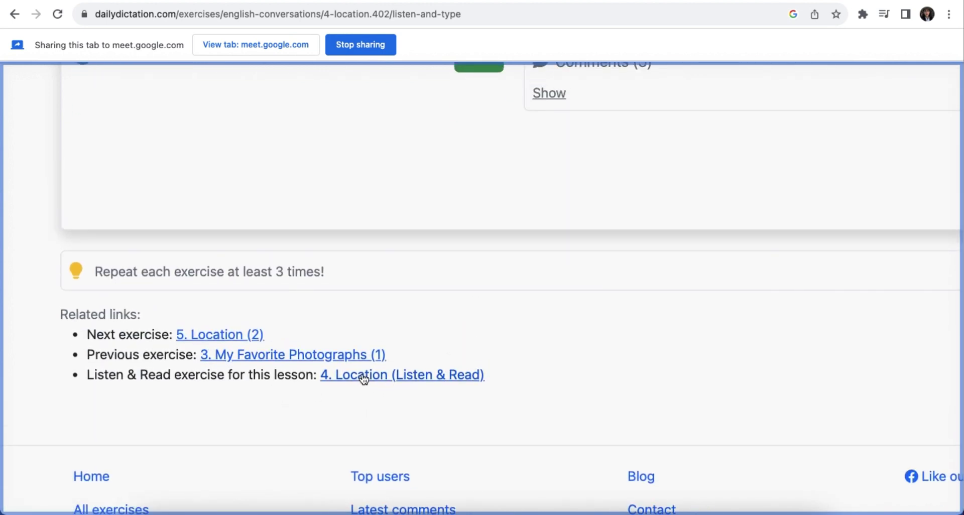
scroll(111, 384, up, 3)
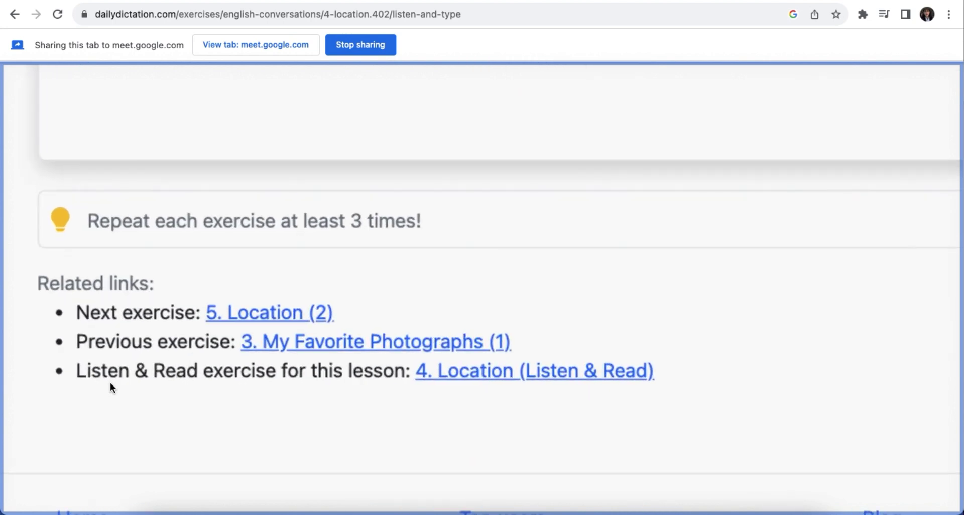
scroll(111, 384, up, 2)
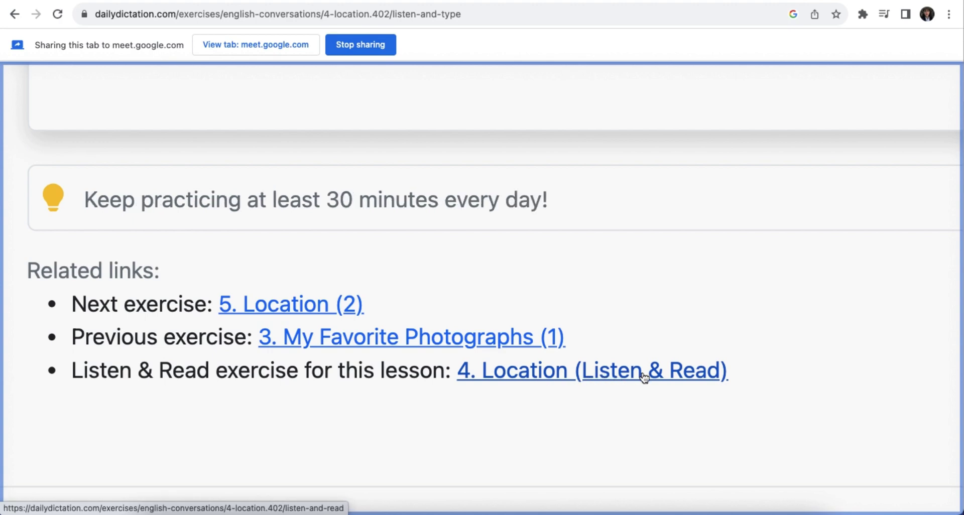
key(ctrl+0)
scroll(220, 324, up, 5)
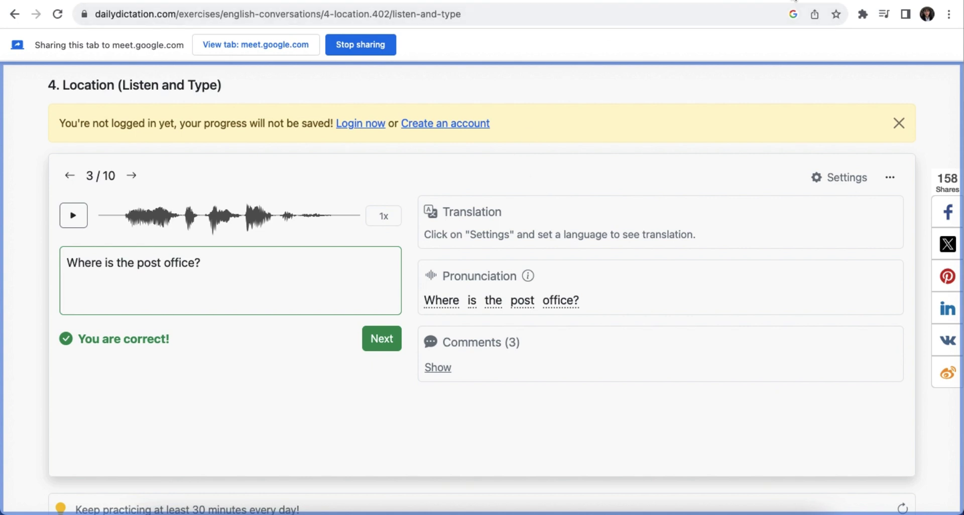
- Switch to EnglishClub's Online Dictation - Elementary page, share that tab in the Google Meet call and look over its topics
click(795, 0)
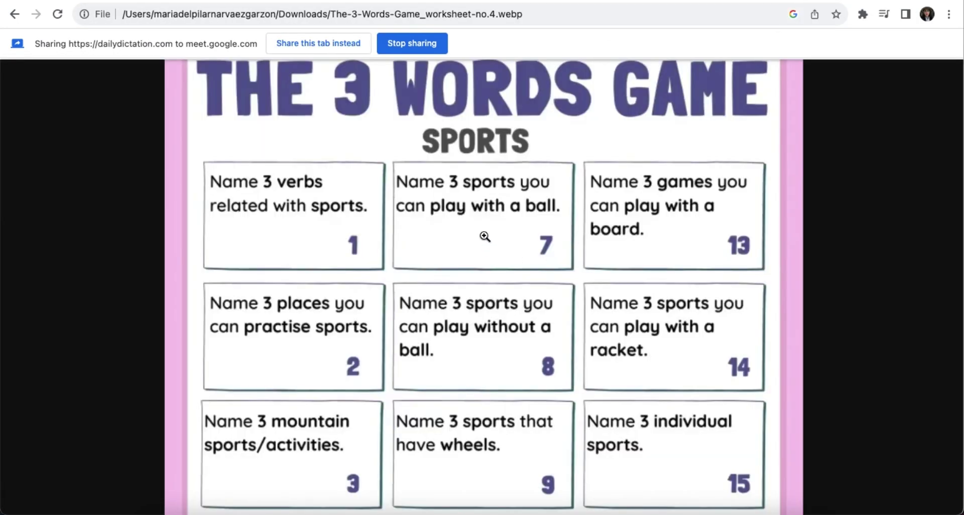
click(13, 15)
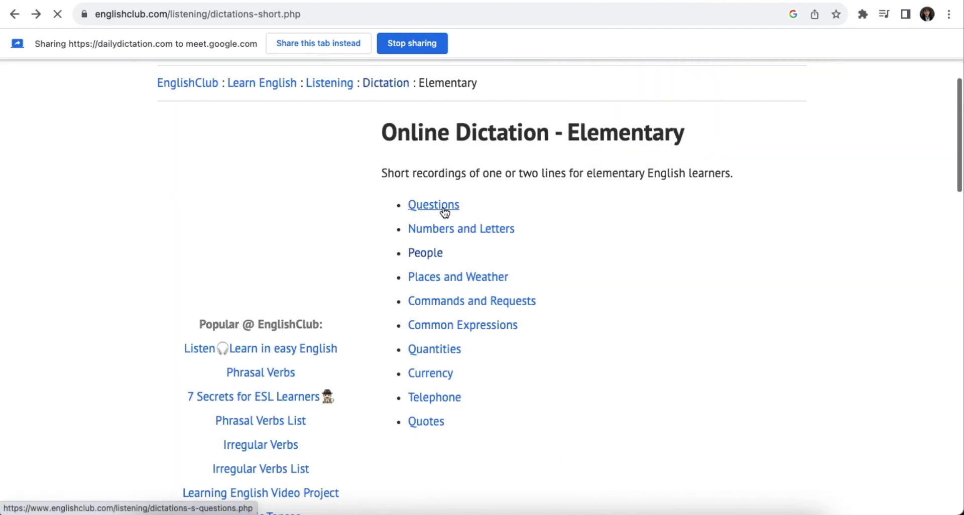
click(309, 44)
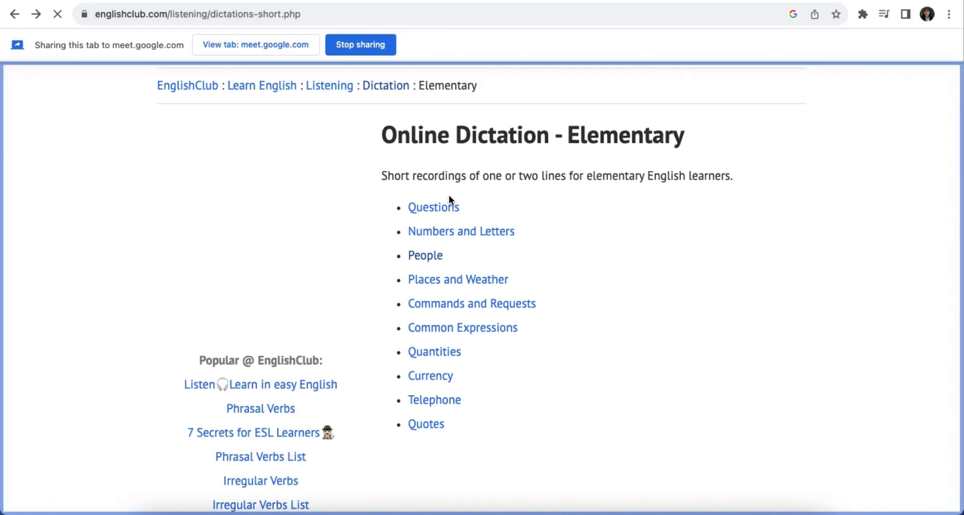
scroll(449, 199, up, 3)
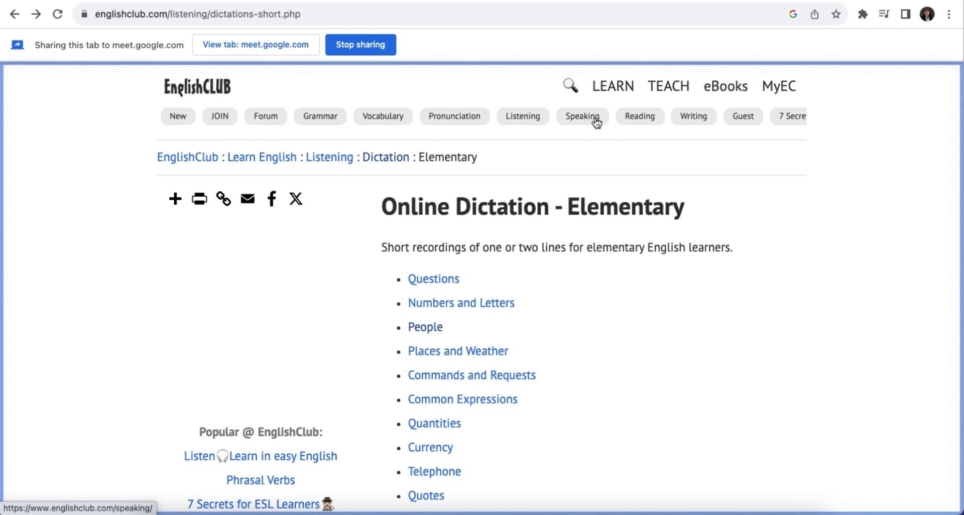
scroll(623, 214, down, 2)
scroll(623, 214, down, 2)
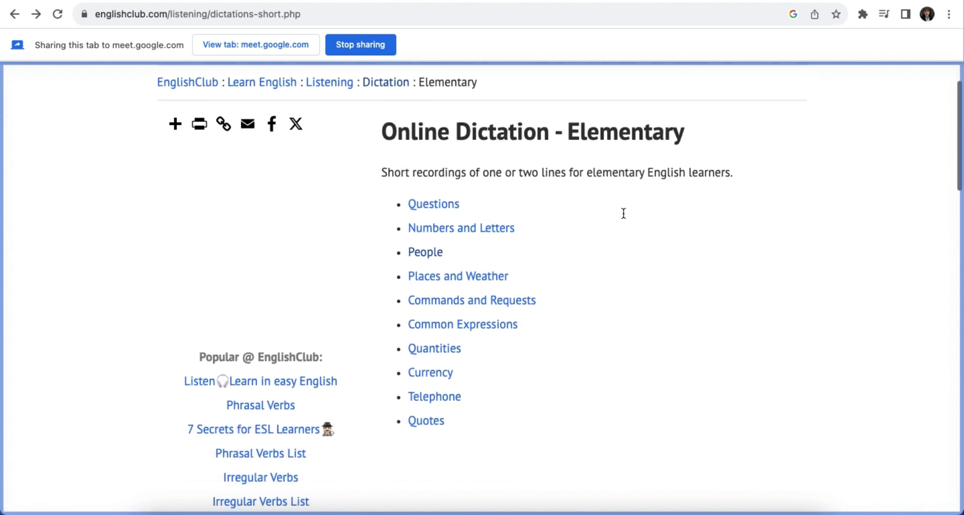
scroll(399, 199, up, 3)
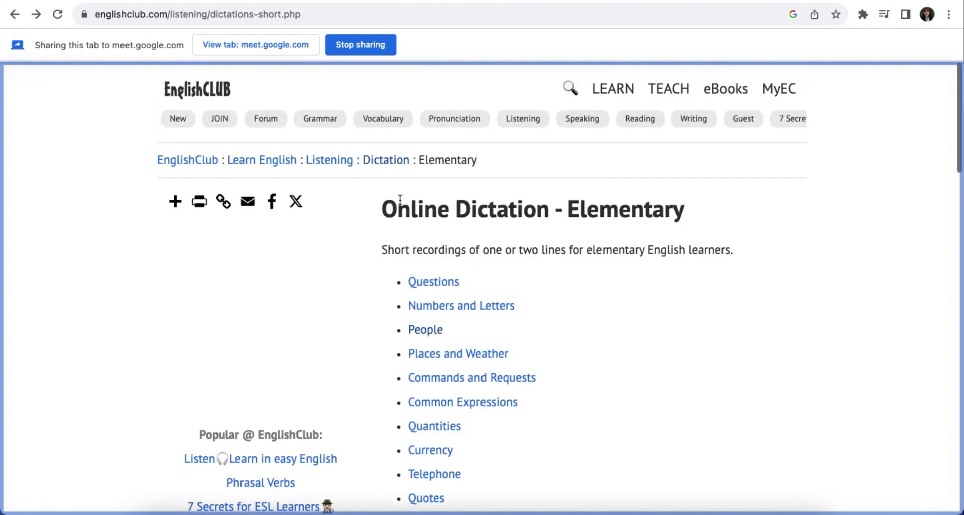
- Open EnglishClub's Listening section and look through its listening resources
click(330, 159)
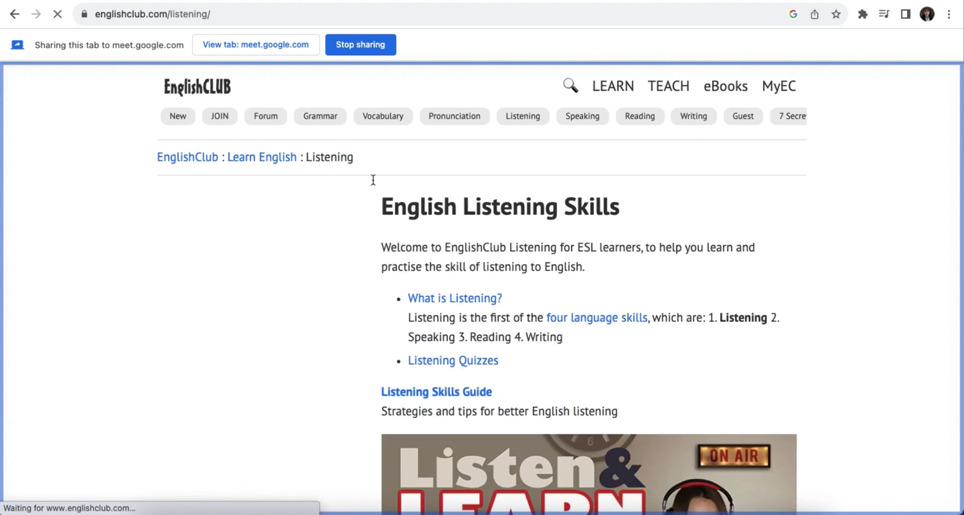
scroll(589, 308, down, 10)
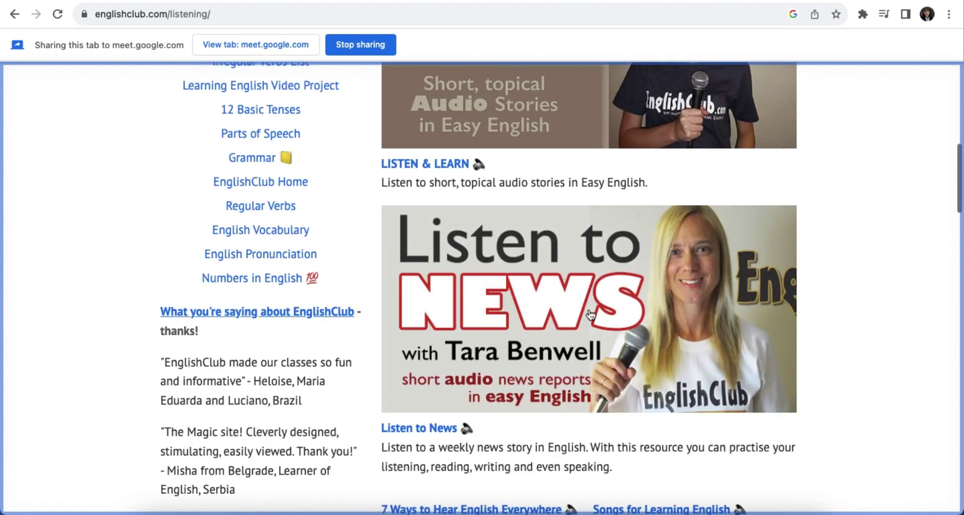
scroll(589, 313, down, 3)
scroll(589, 309, down, 3)
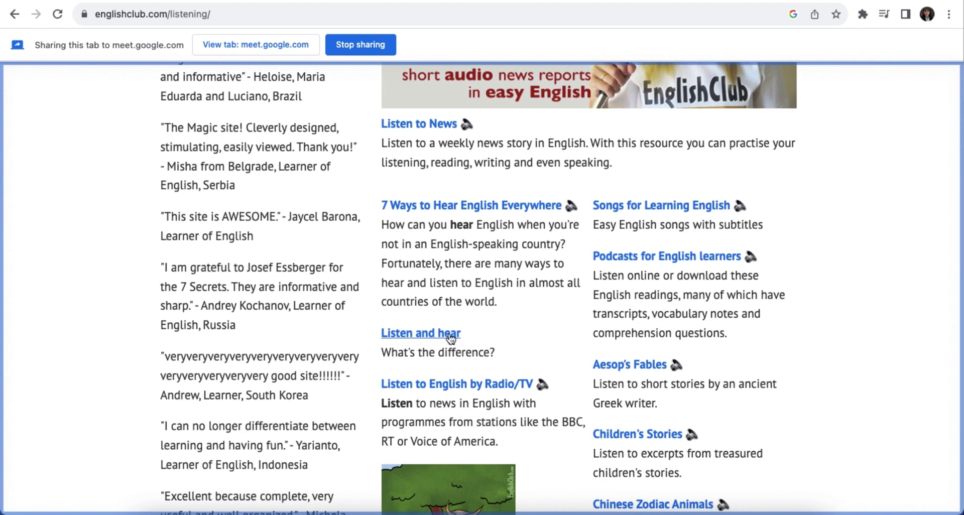
scroll(511, 310, up, 2)
scroll(511, 308, up, 15)
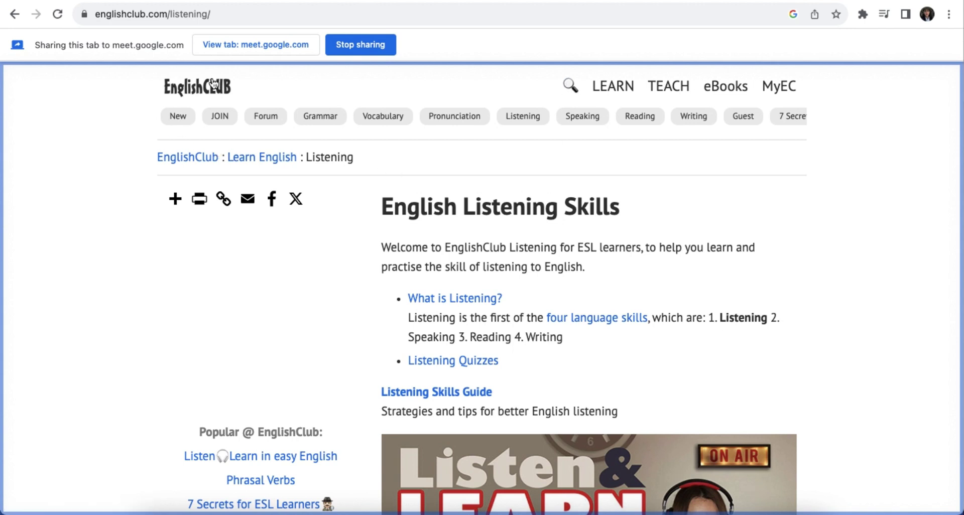
- Return to the Online Dictation - Elementary page and review its topic list
click(12, 14)
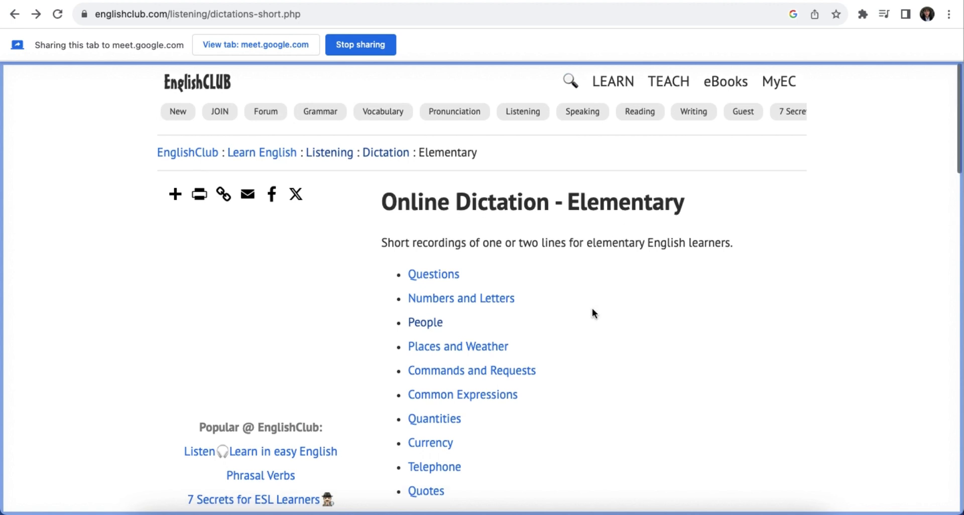
scroll(593, 311, down, 2)
scroll(592, 308, down, 1)
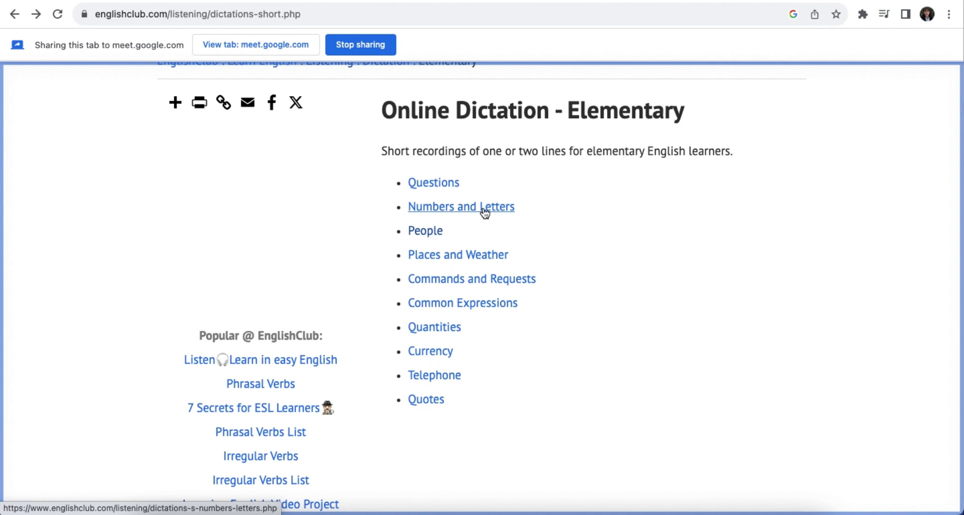
scroll(539, 138, up, 2)
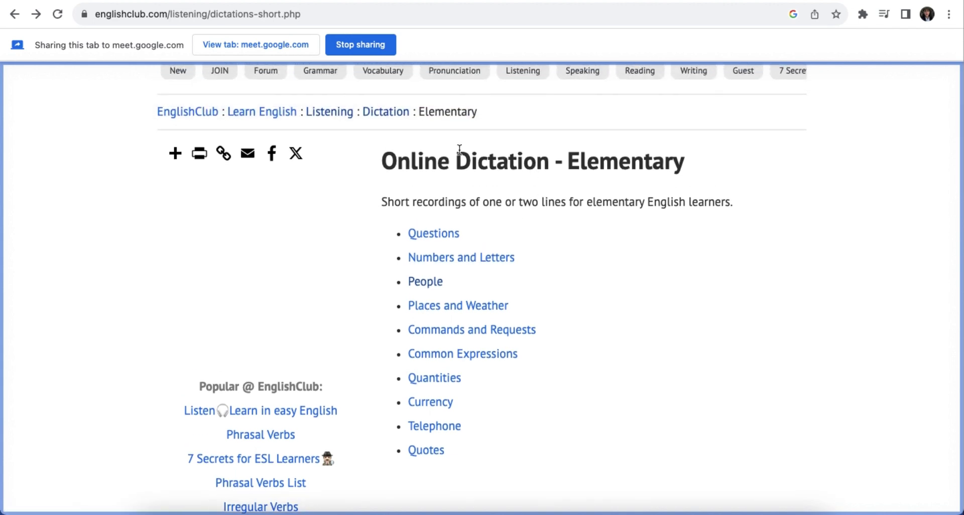
- Open the Online Dictation overview, review its levels and open Elementary online dictation
click(391, 112)
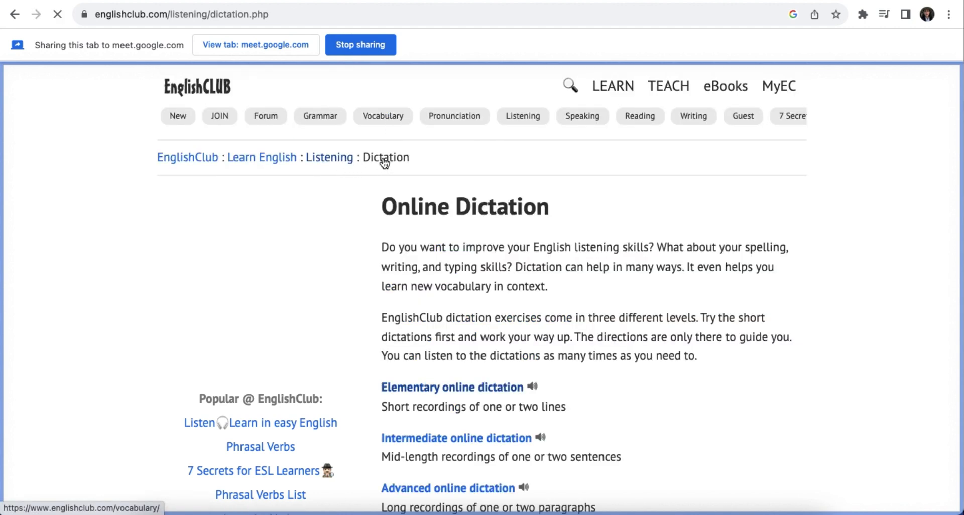
scroll(471, 234, down, 2)
scroll(470, 230, down, 1)
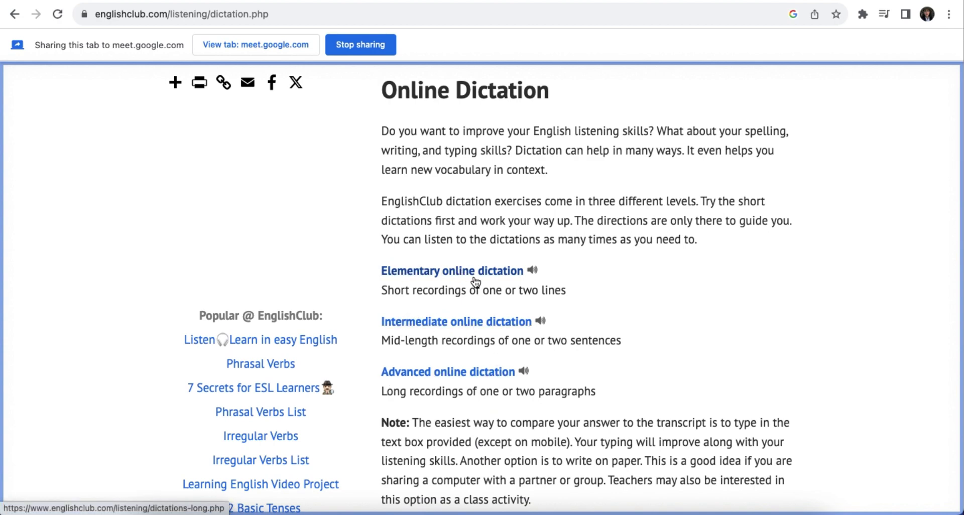
click(460, 273)
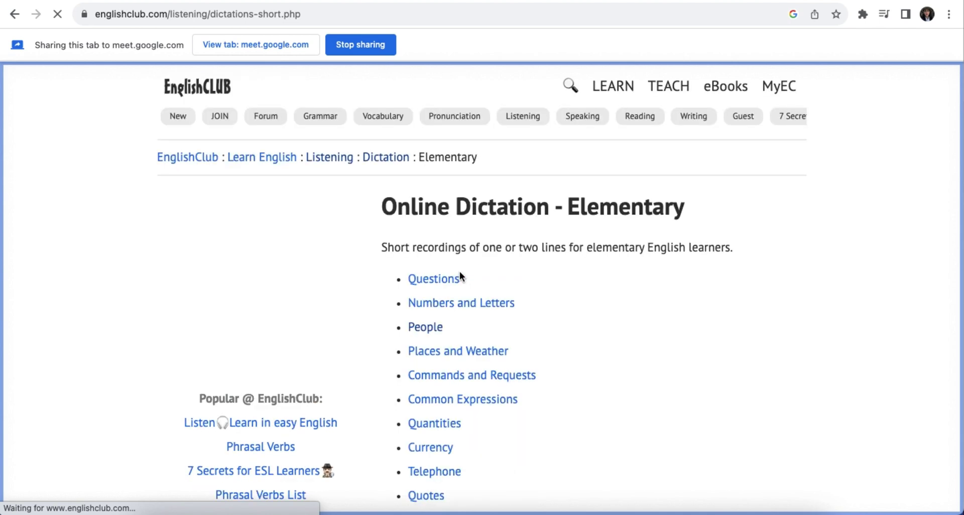
scroll(530, 297, down, 3)
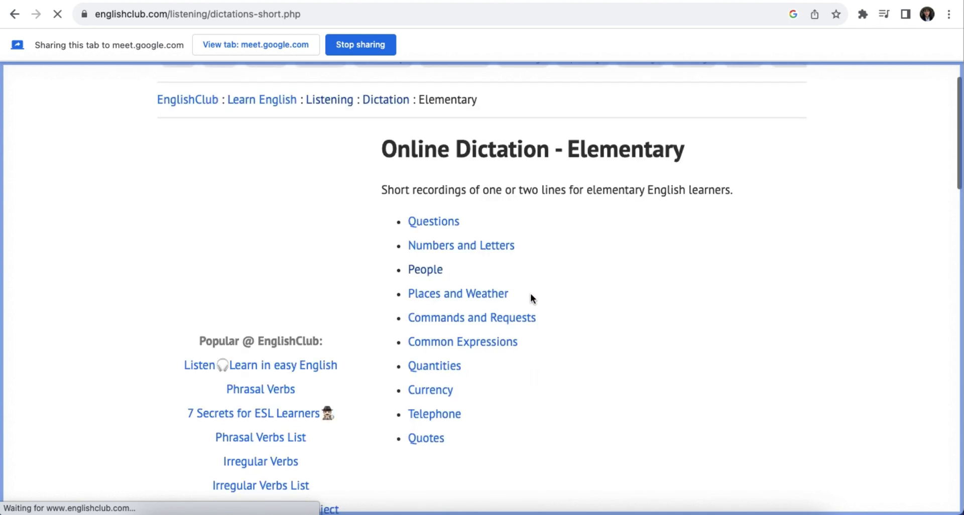